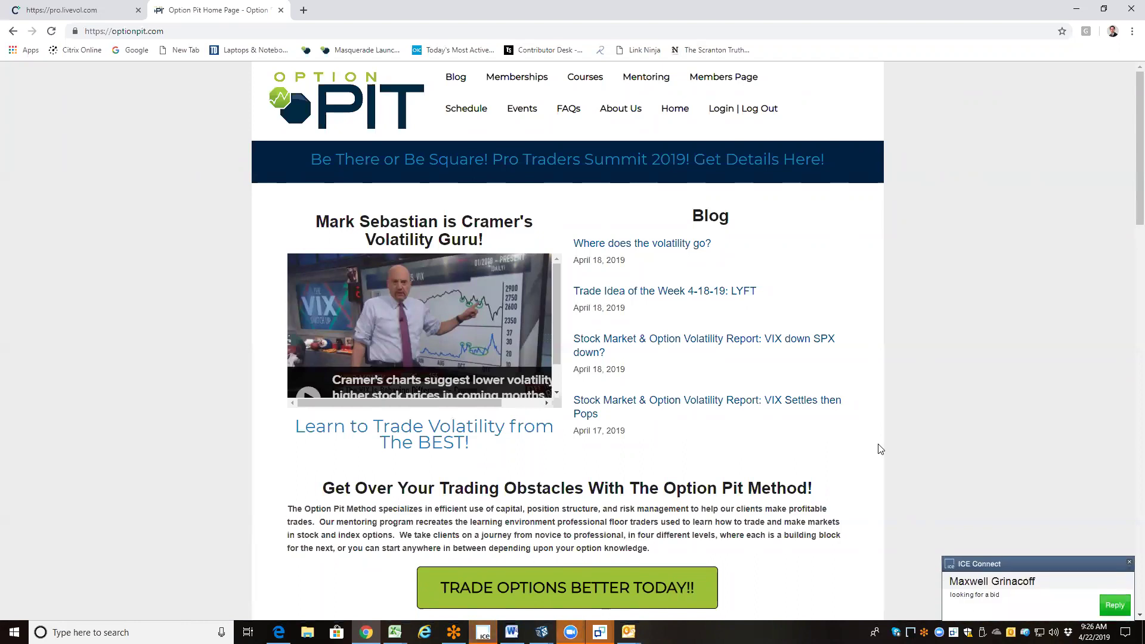
# Dismiss the chat notification on the Option Pit website.
pyautogui.click(1129, 564)
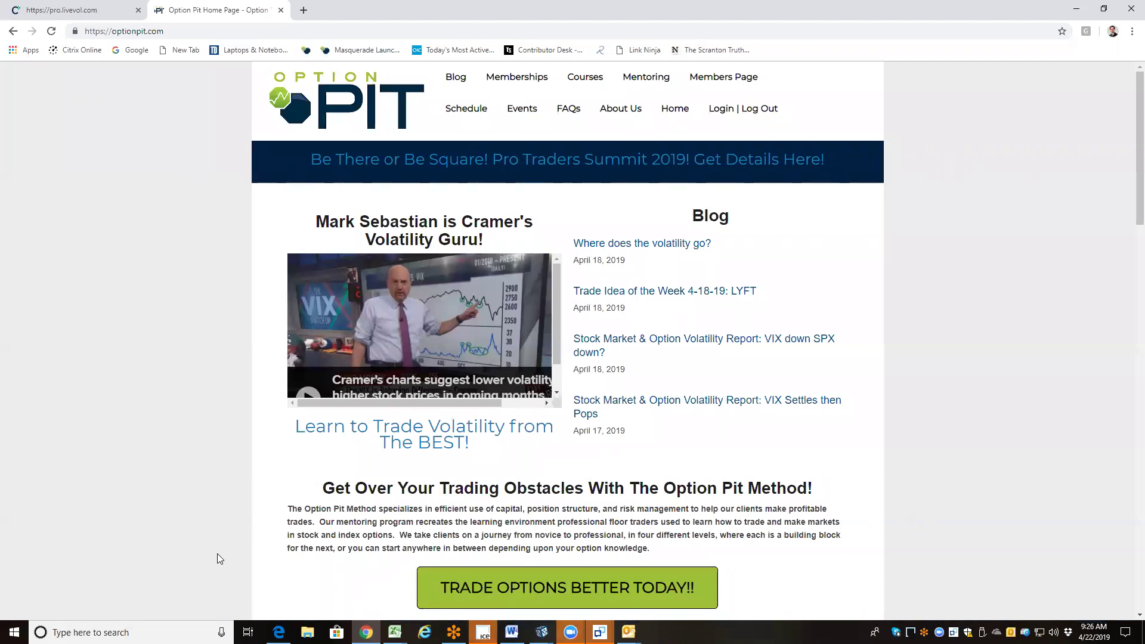
# Open the Pro Traders Summit 2019 page and review its ticket prices ($1500 four days, $497 two).
pyautogui.click(555, 166)
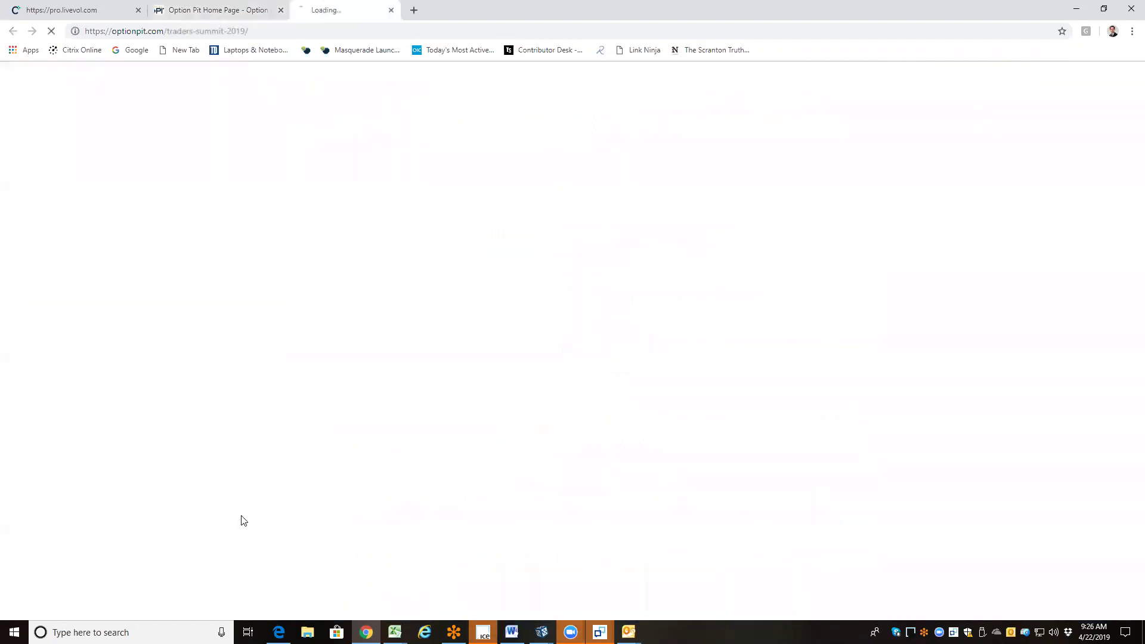
pyautogui.scroll(-15, 618, 478)
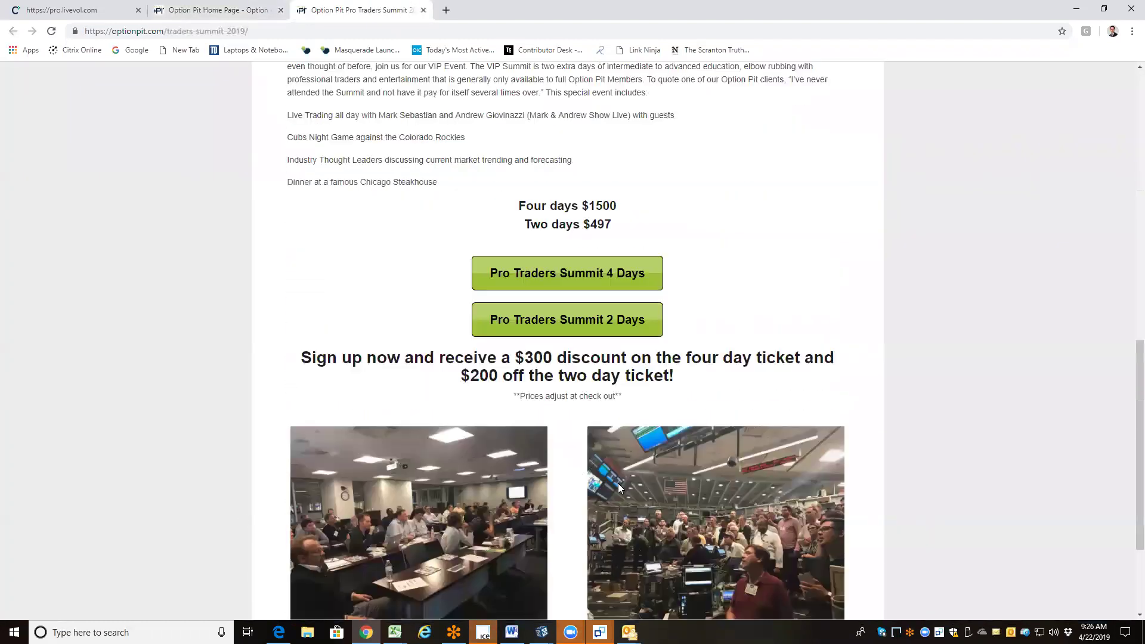
pyautogui.scroll(2, 622, 493)
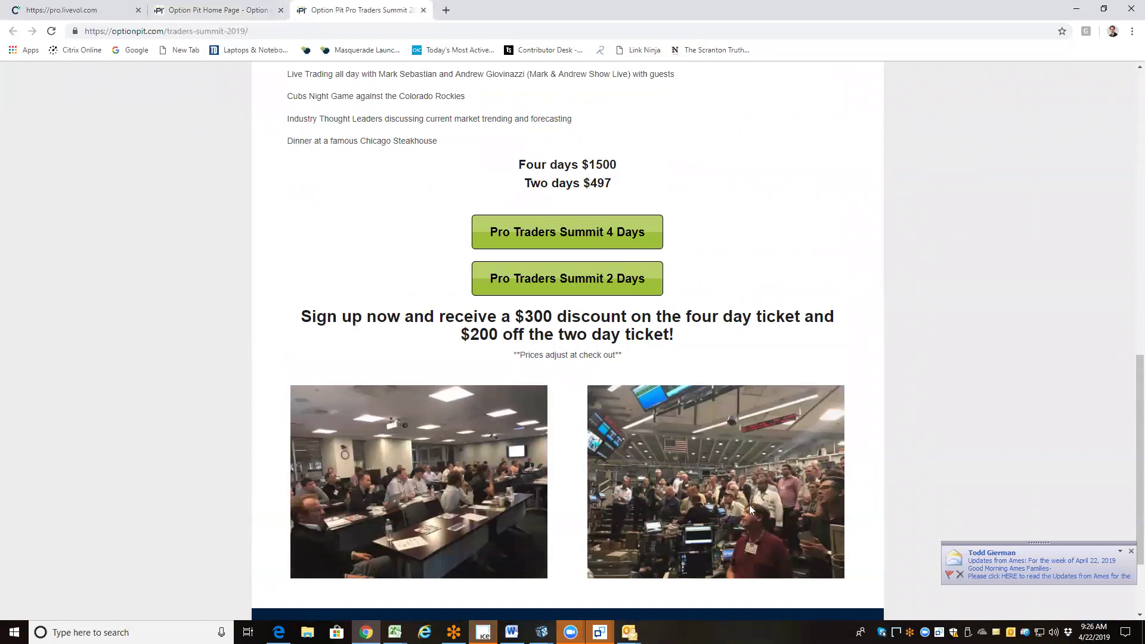
# Dismiss the mail notification, recheck the Summit prices, and return to the Option Pit home page.
pyautogui.click(1131, 551)
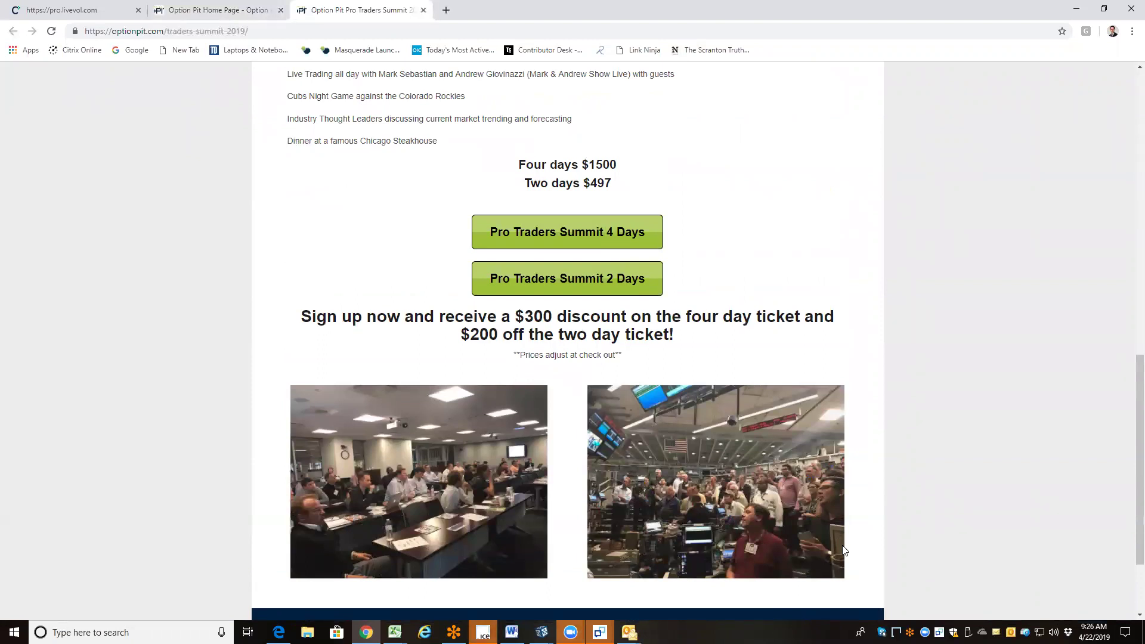
pyautogui.scroll(5, 843, 549)
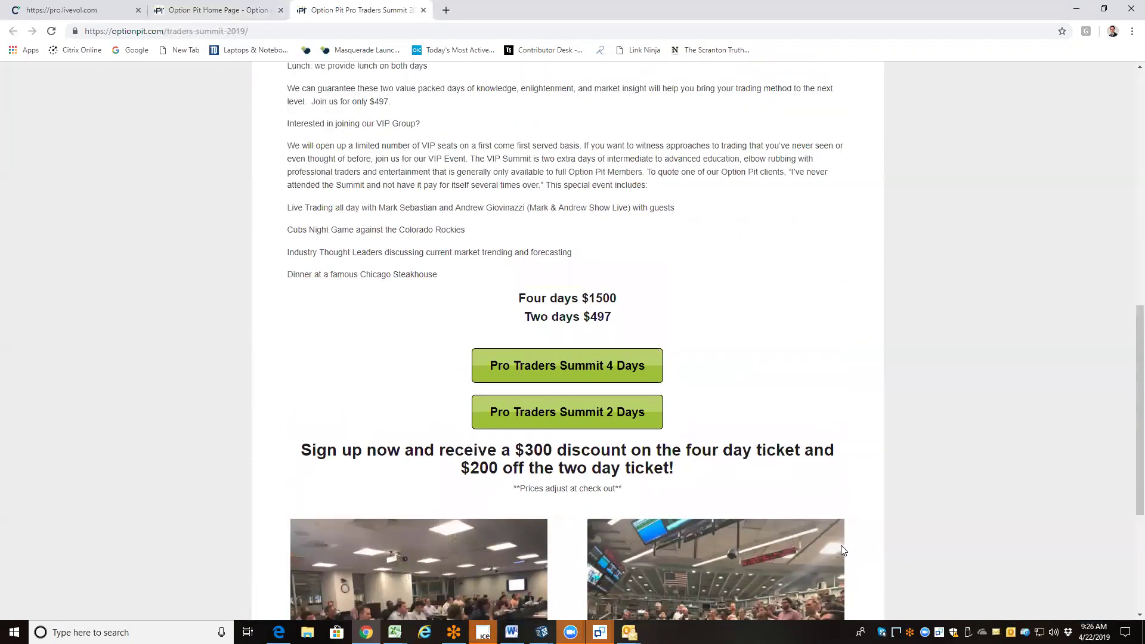
pyautogui.scroll(-3, 833, 553)
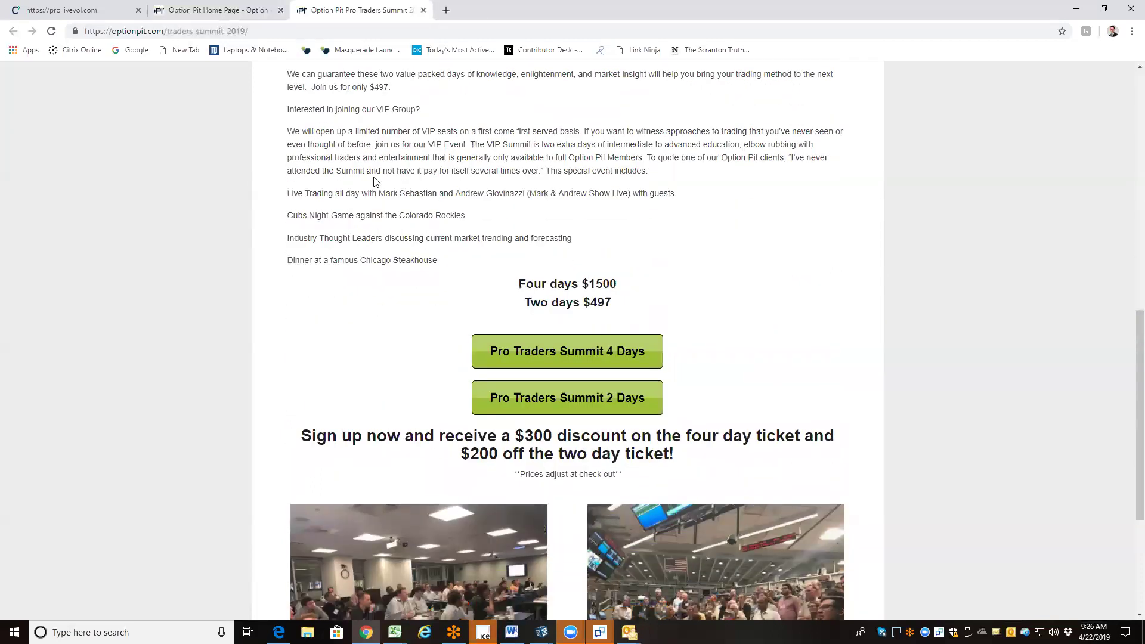
pyautogui.scroll(15, 467, 286)
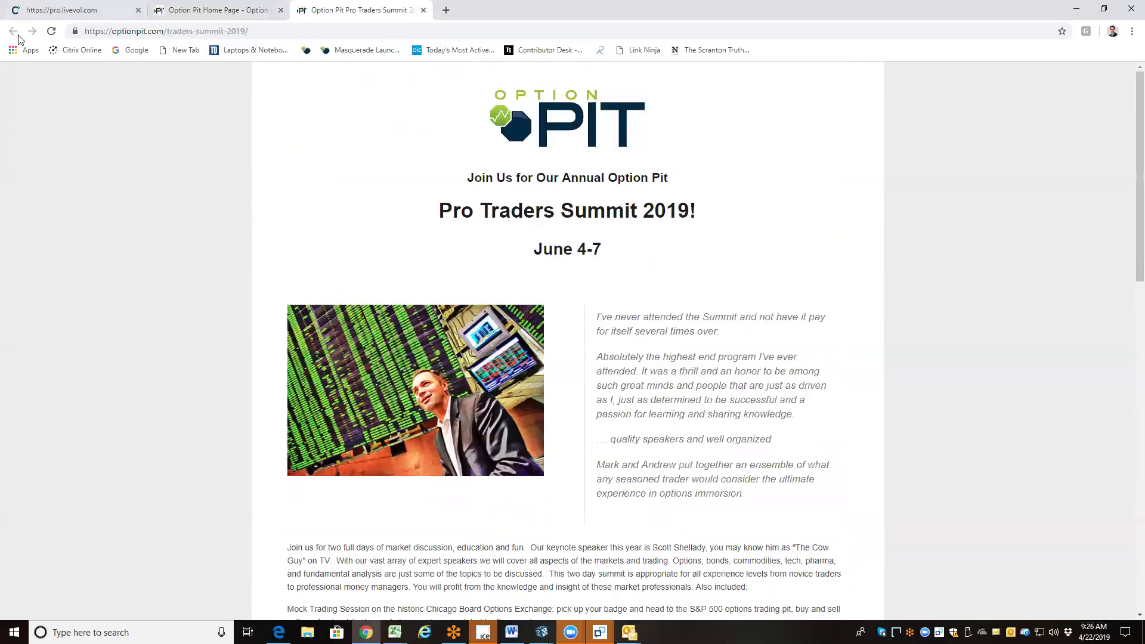
pyautogui.click(251, 10)
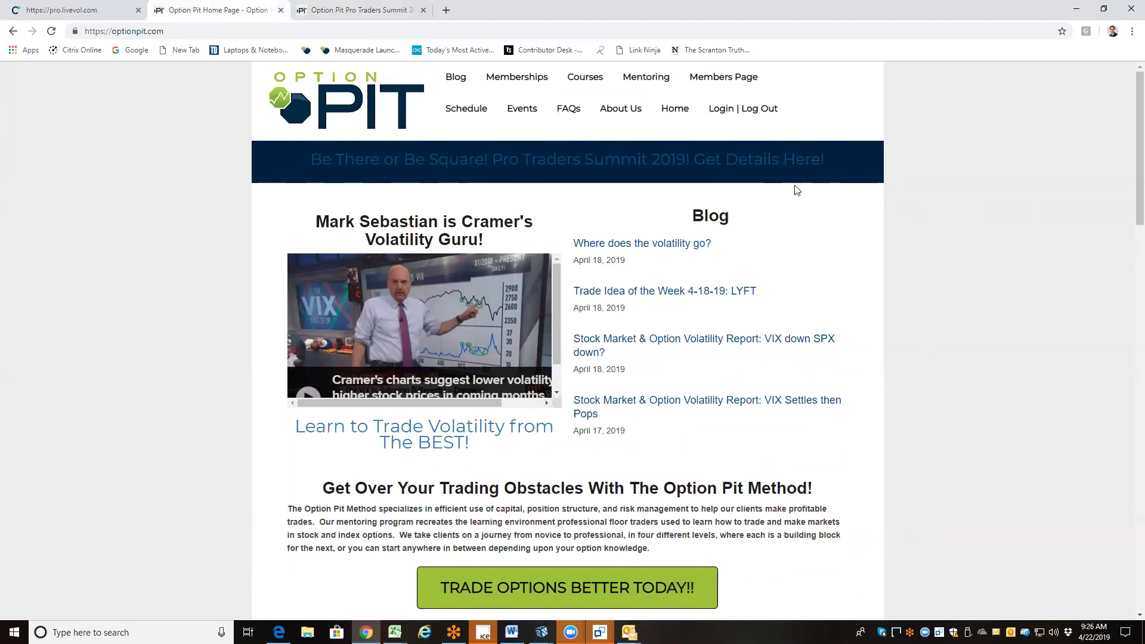
# In LiveVol Pro, scroll the watchlist to ^SPX, ^VIX and ^VVIX and bring up ^SPX's actions.
pyautogui.click(59, 9)
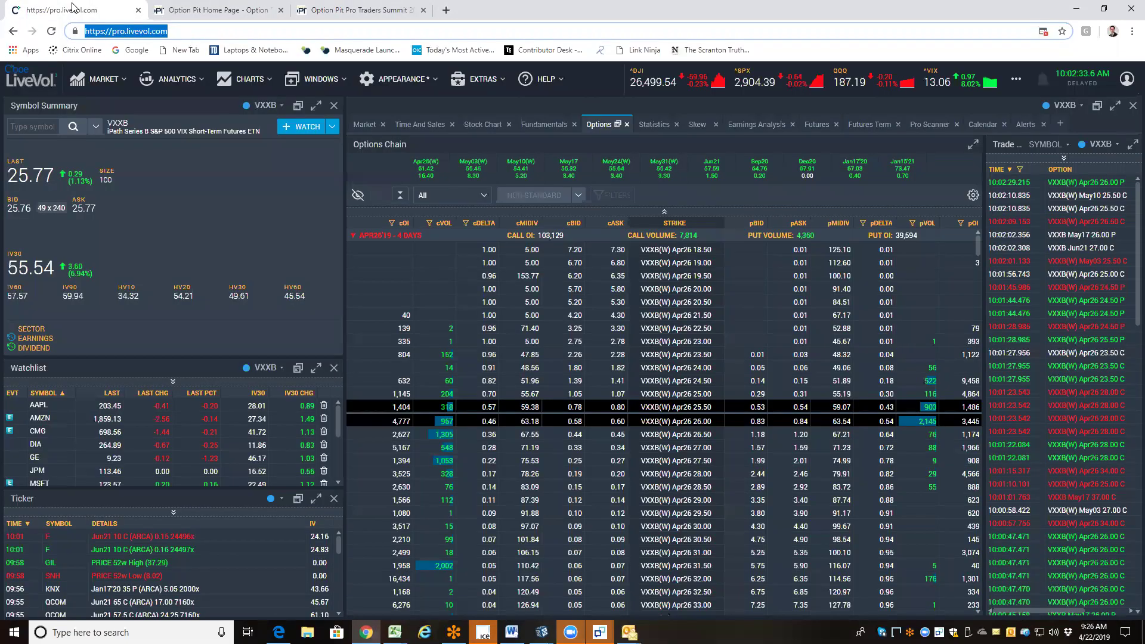
pyautogui.click(39, 130)
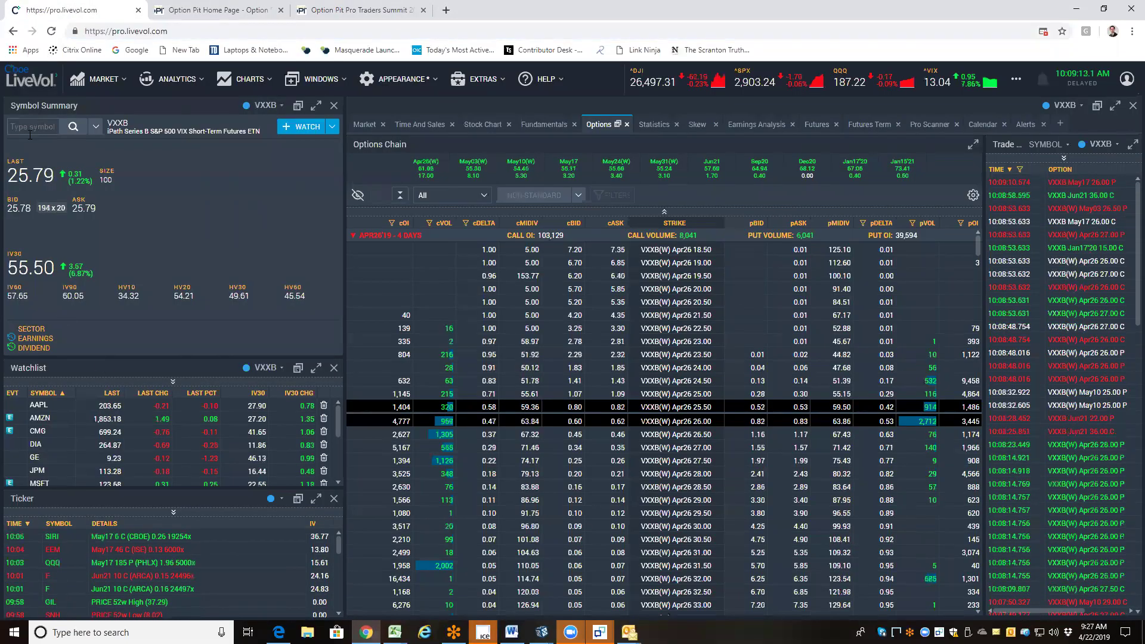
pyautogui.scroll(-5, 115, 421)
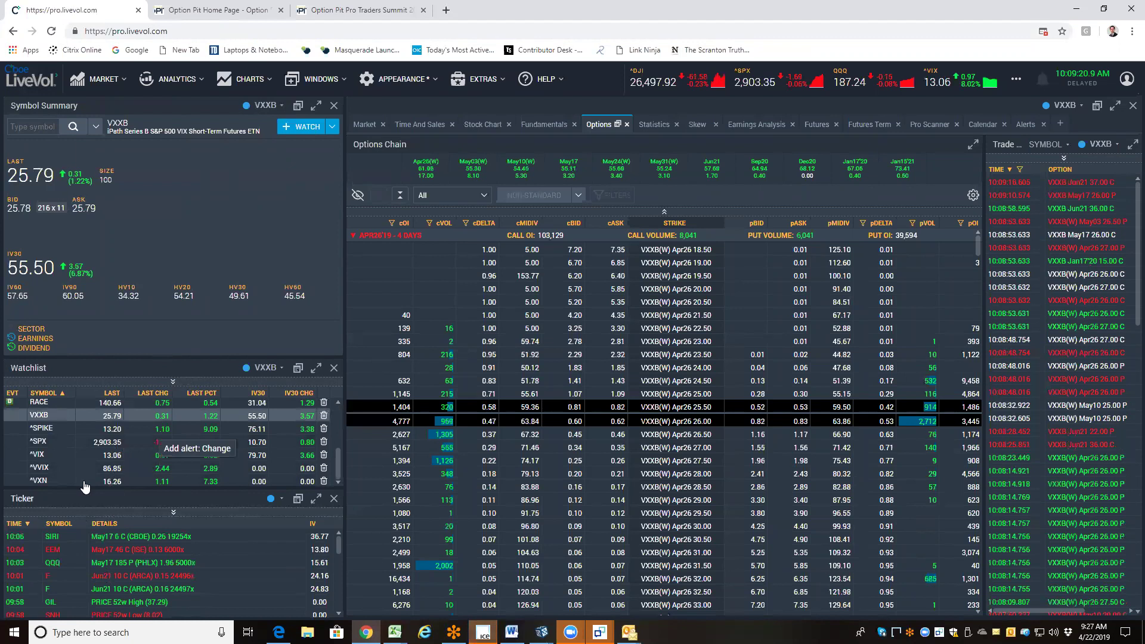
pyautogui.rightClick(103, 445)
# Start an ^SPX price alert, close it unsaved, and load ^VIX into the linked panels.
pyautogui.click(107, 453)
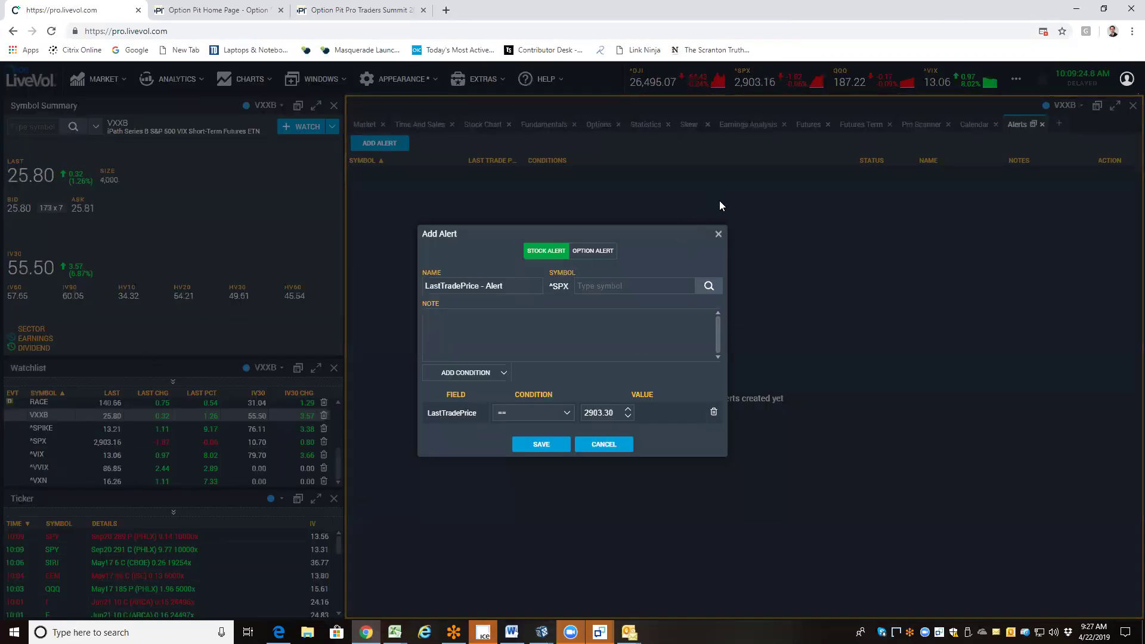
pyautogui.click(718, 234)
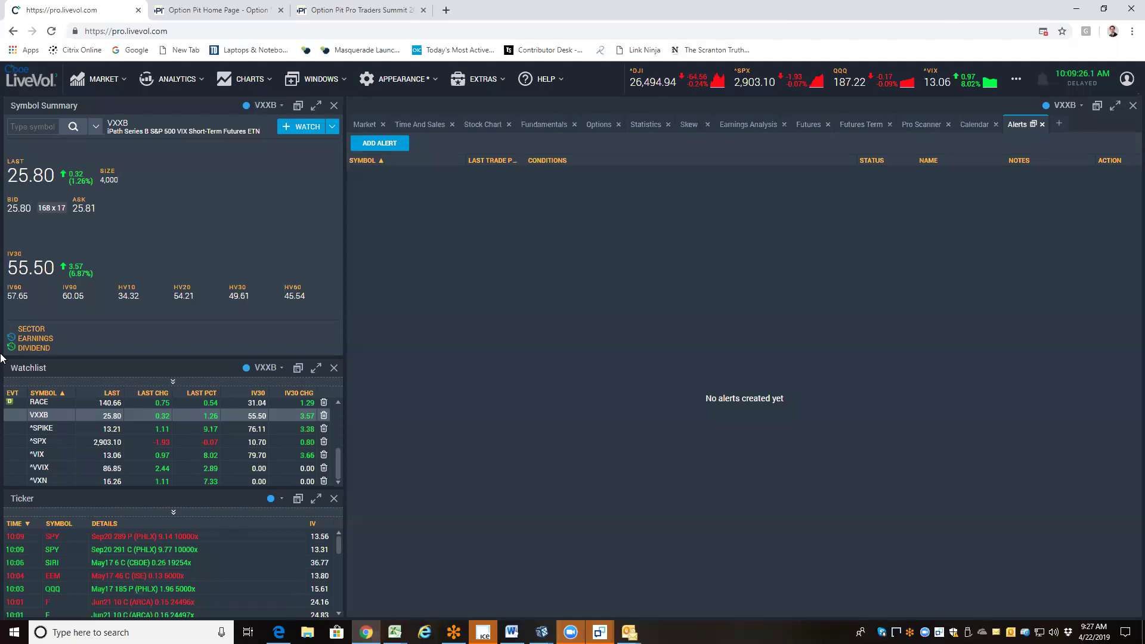
pyautogui.click(60, 456)
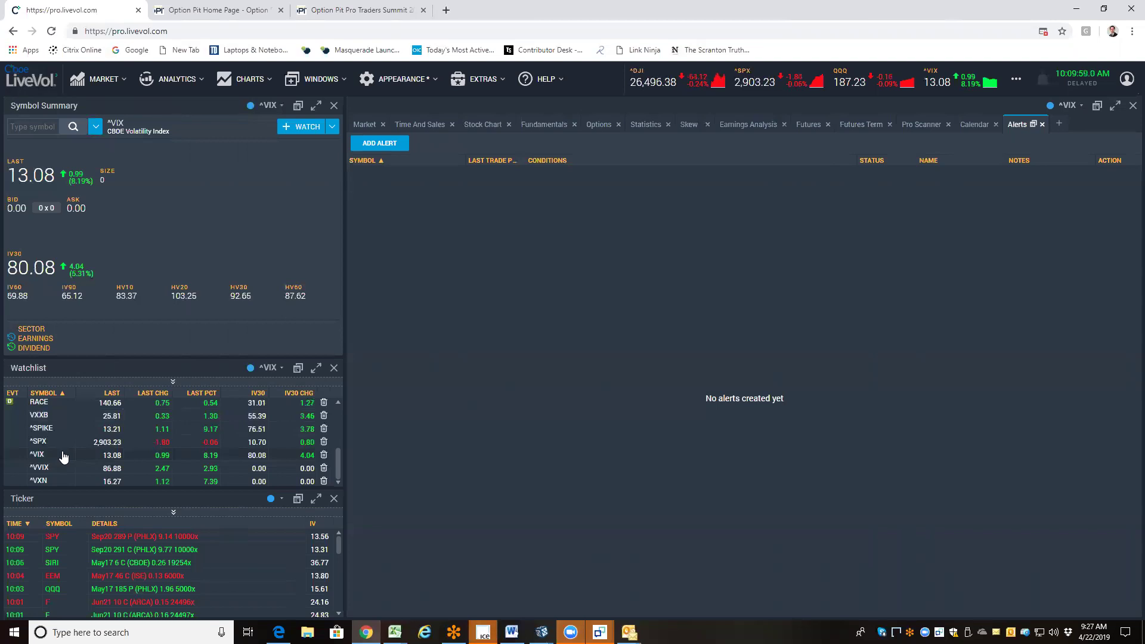
# Select ^VIX in the watchlist, then load ^SPX (last 2,902.88) into the linked panels.
pyautogui.click(57, 455)
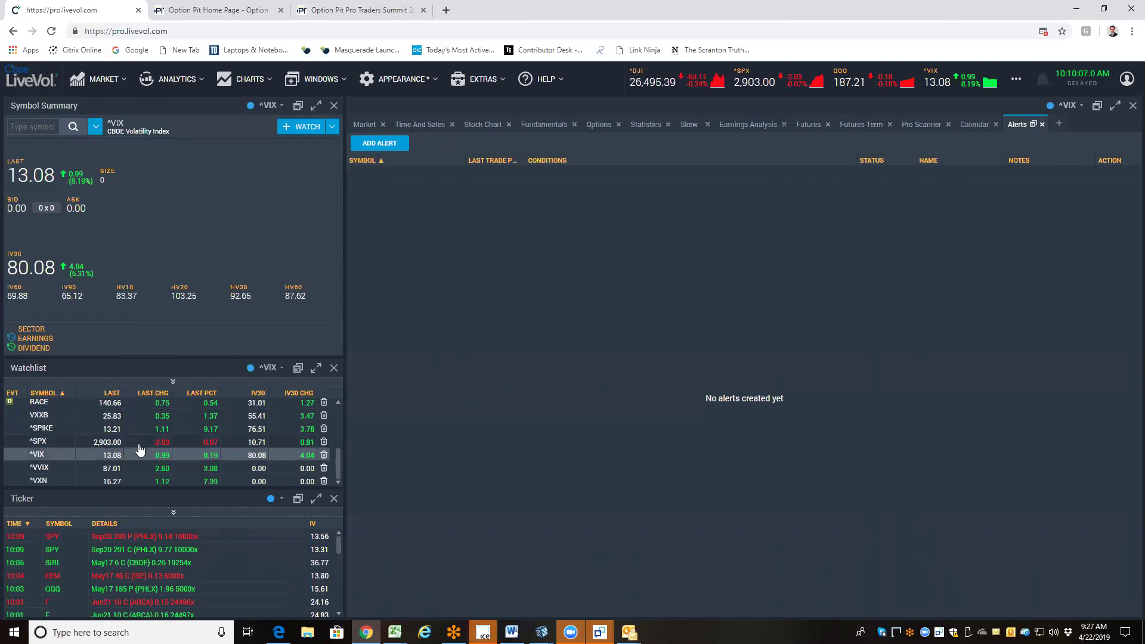
pyautogui.click(115, 457)
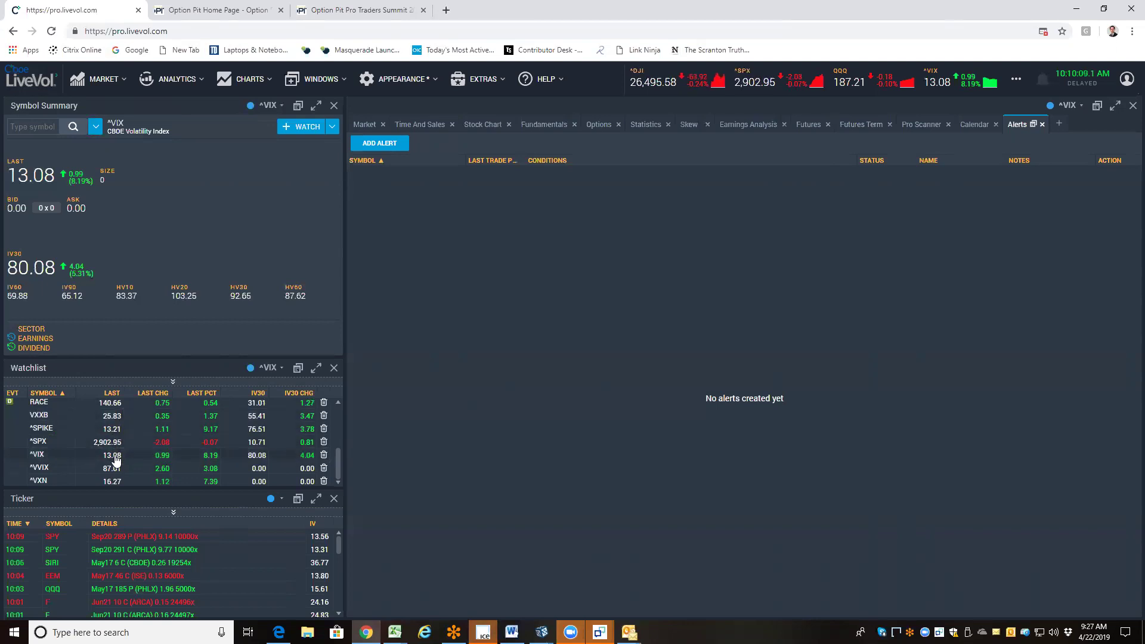
pyautogui.click(105, 454)
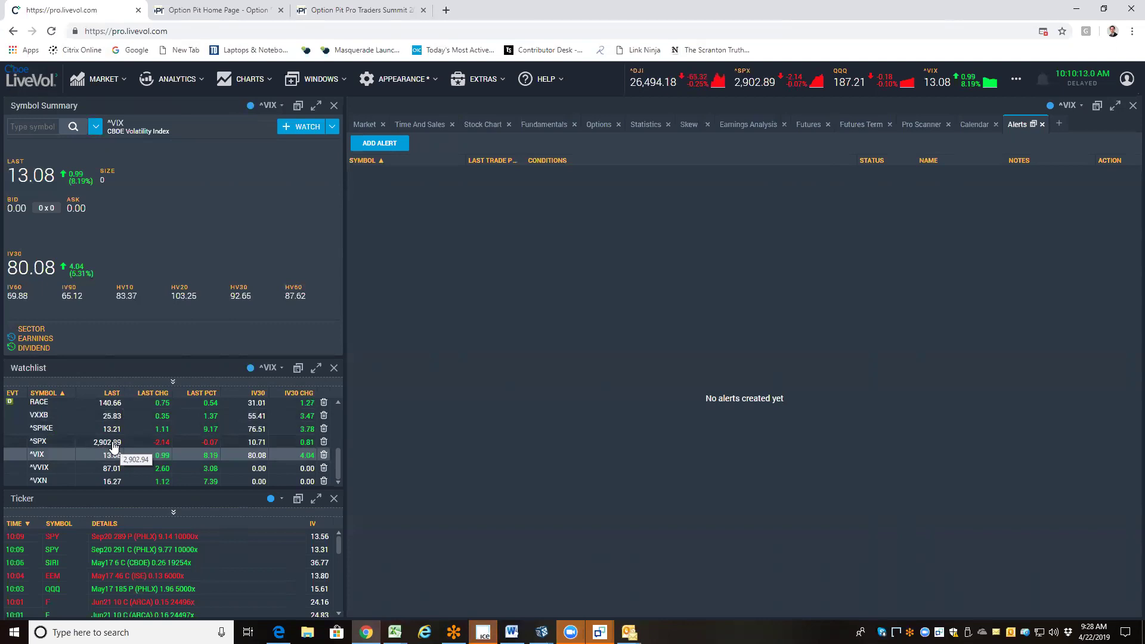
pyautogui.click(39, 442)
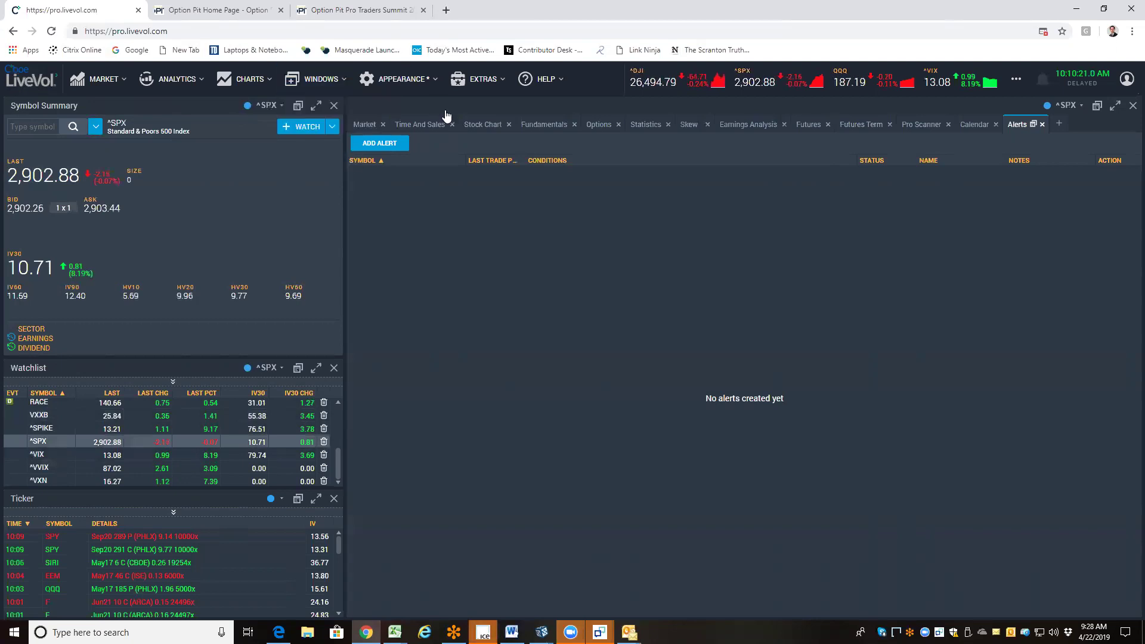
# View the ^SPX options chain, then set the stock chart range to 10 Days.
pyautogui.click(599, 124)
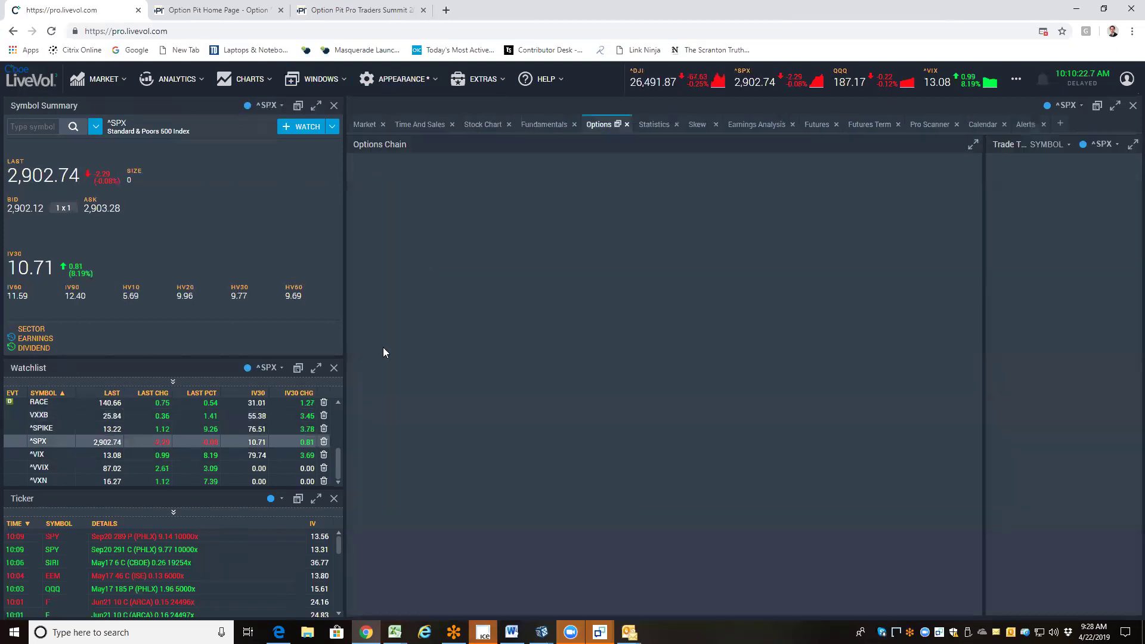
pyautogui.click(483, 125)
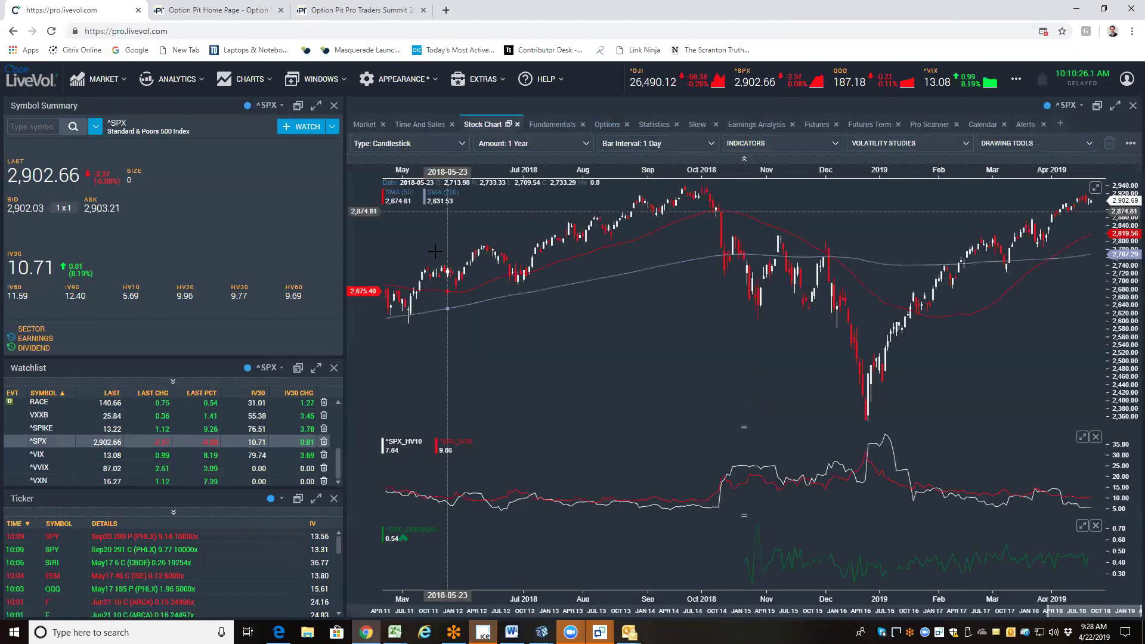
pyautogui.click(533, 141)
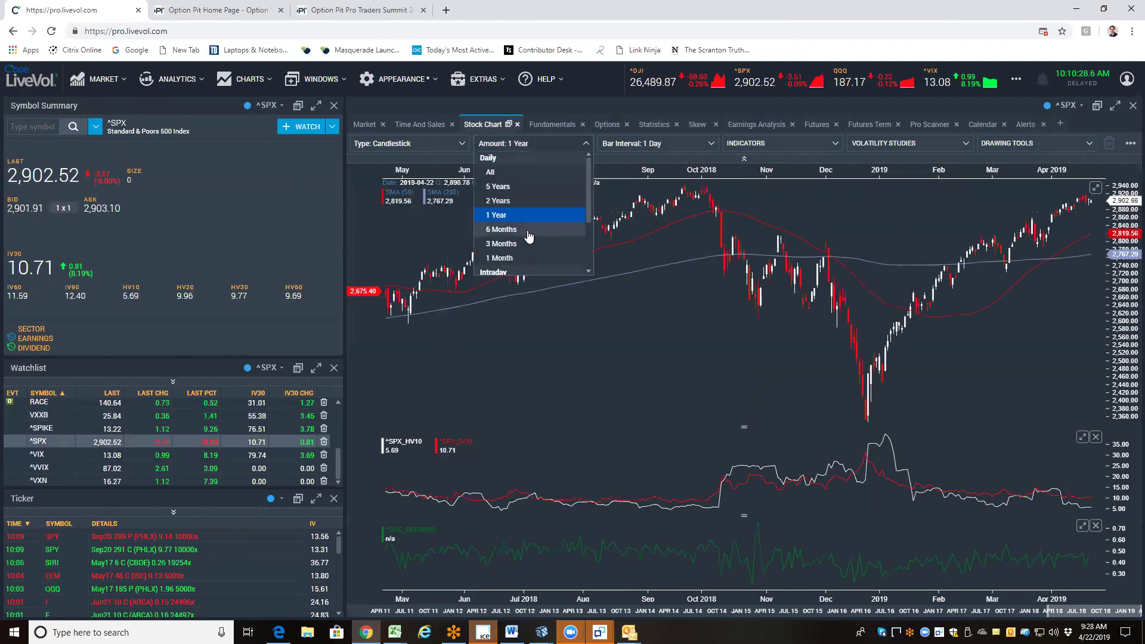
pyautogui.scroll(-2, 528, 207)
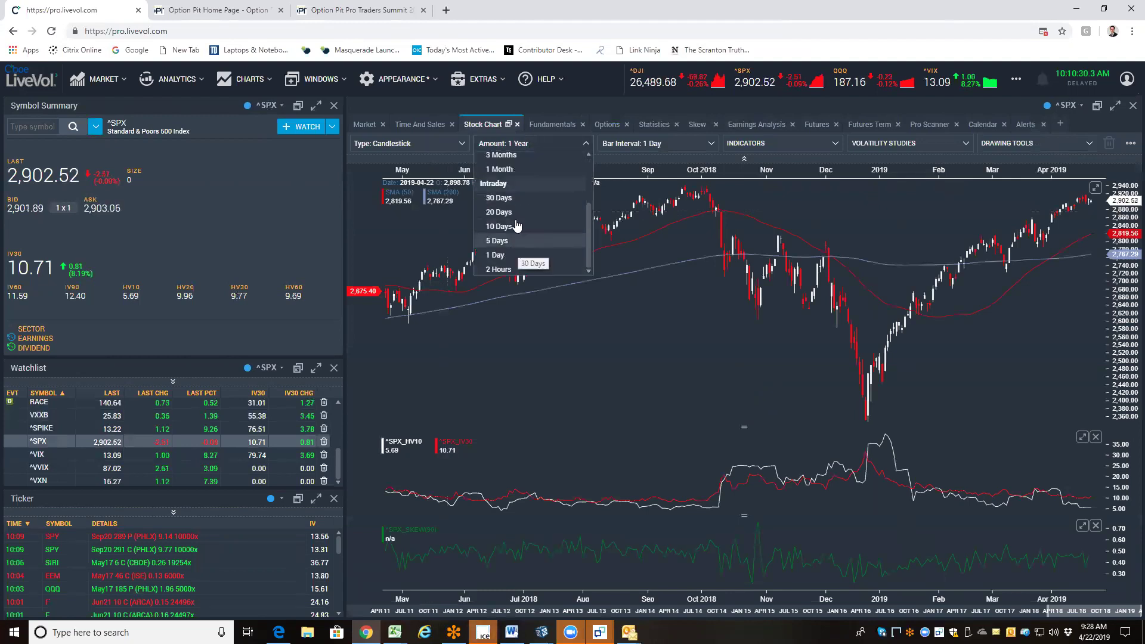
pyautogui.click(513, 225)
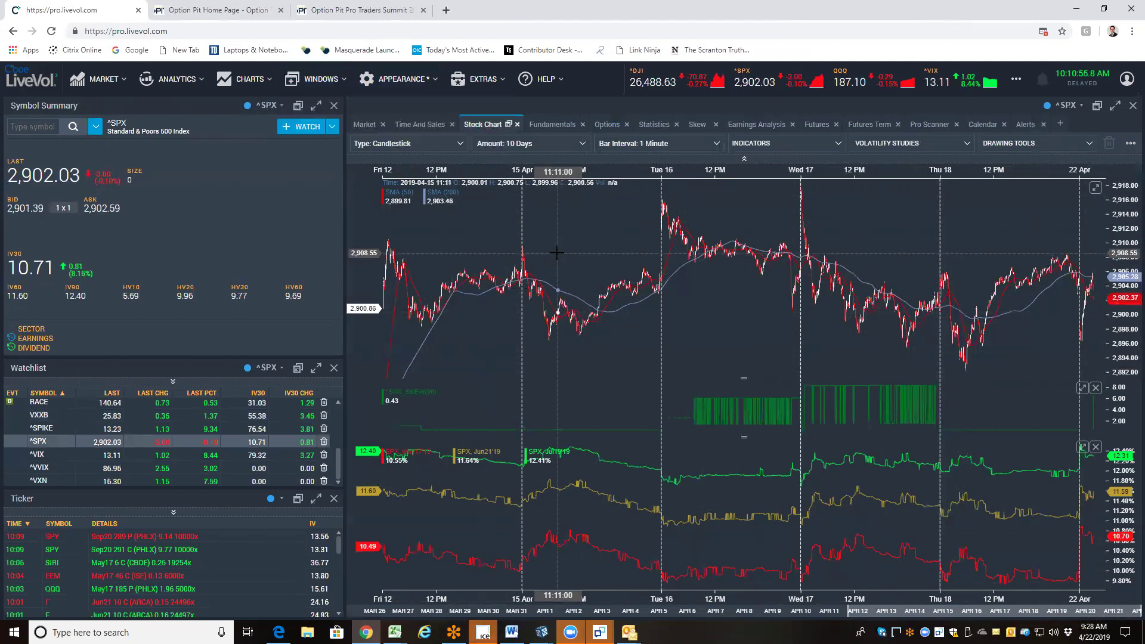
# Restore the chart sub-panels and change the range to 1 Month, then 5 Years.
pyautogui.click(1096, 187)
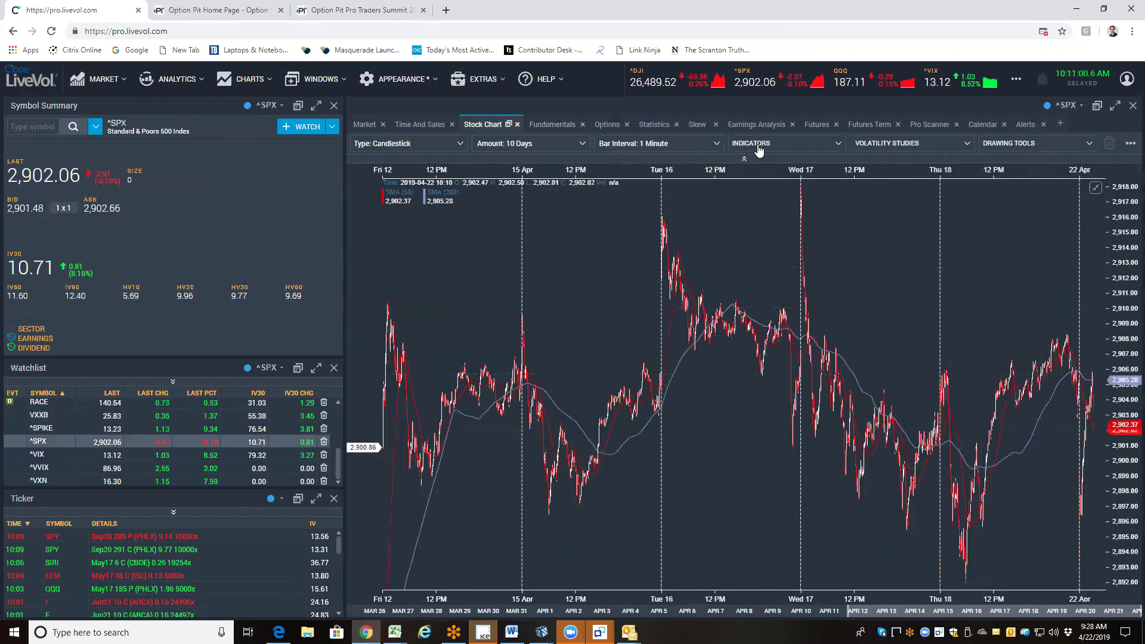
pyautogui.click(1096, 187)
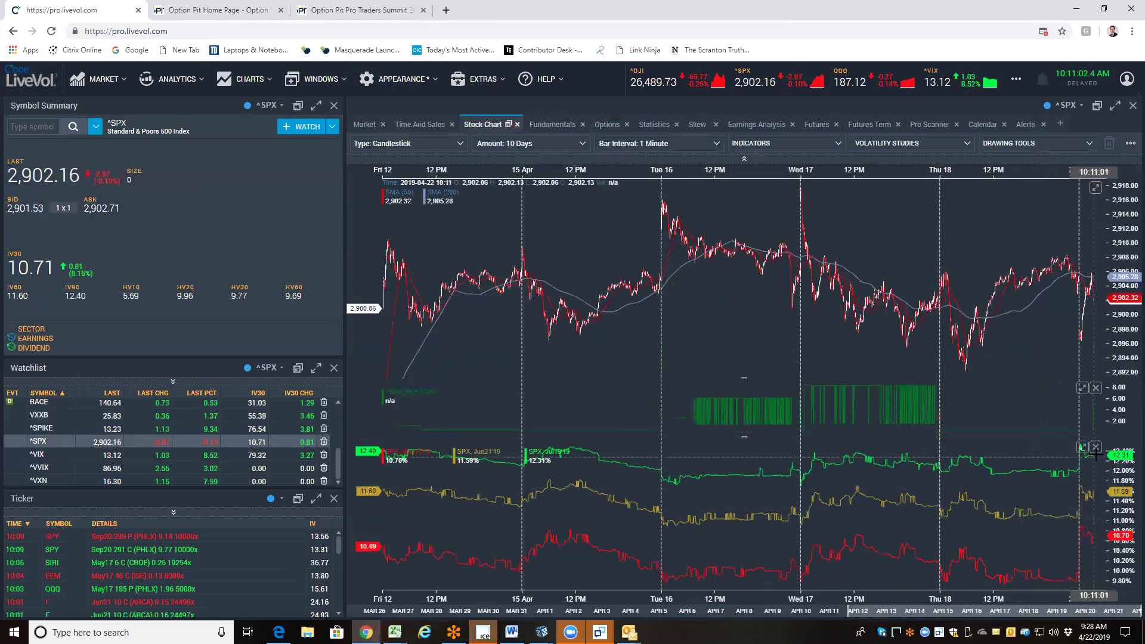
pyautogui.click(411, 126)
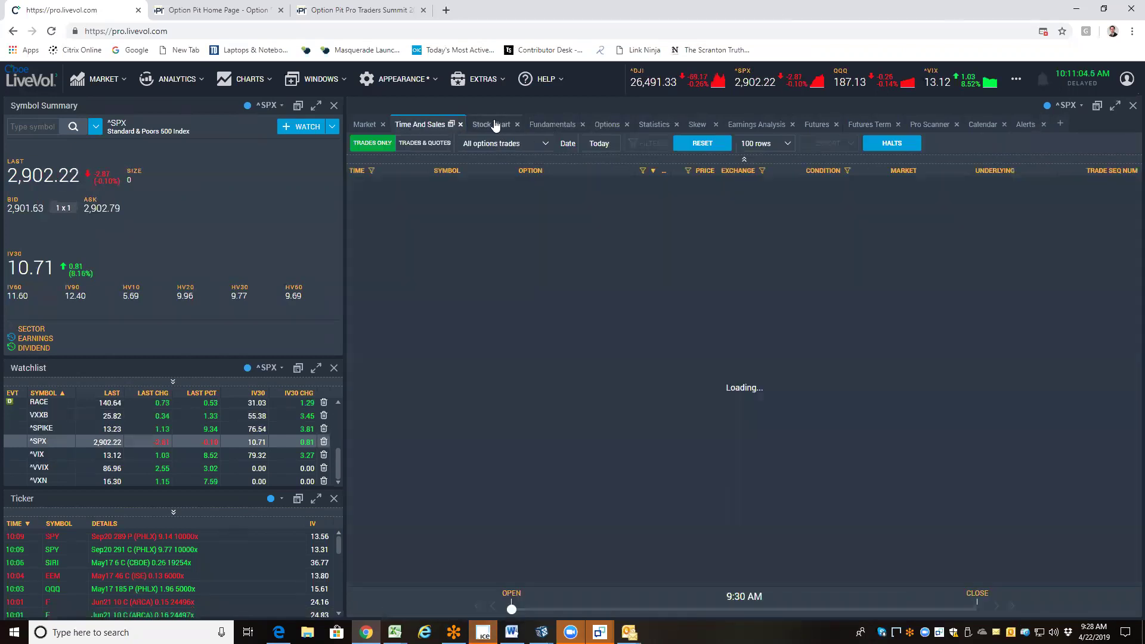
pyautogui.click(497, 124)
pyautogui.click(515, 145)
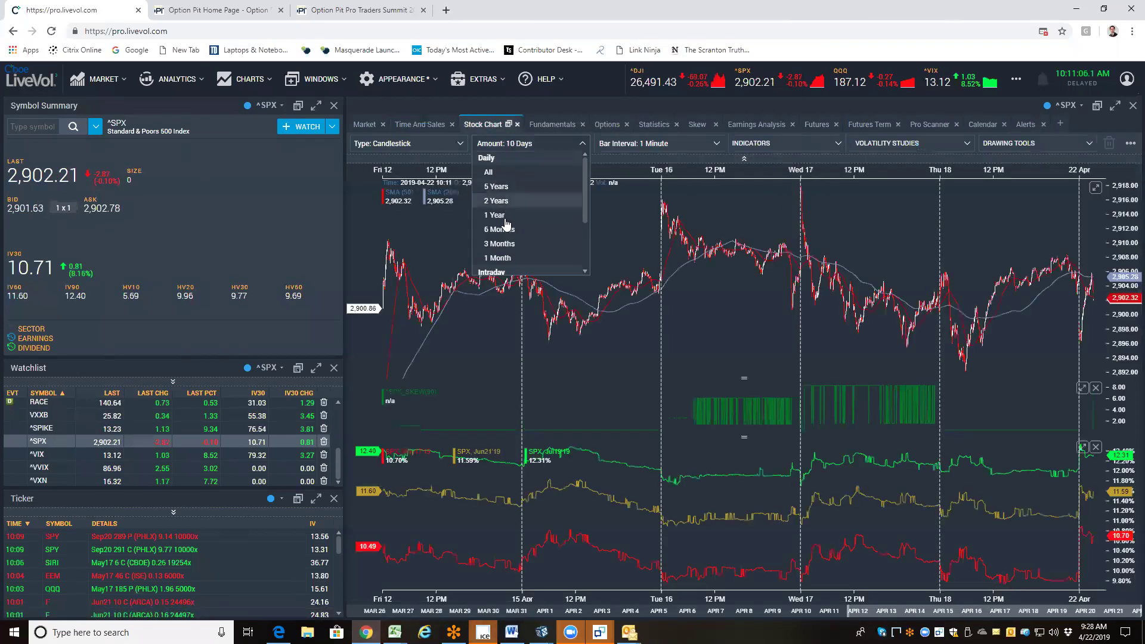
pyautogui.click(508, 257)
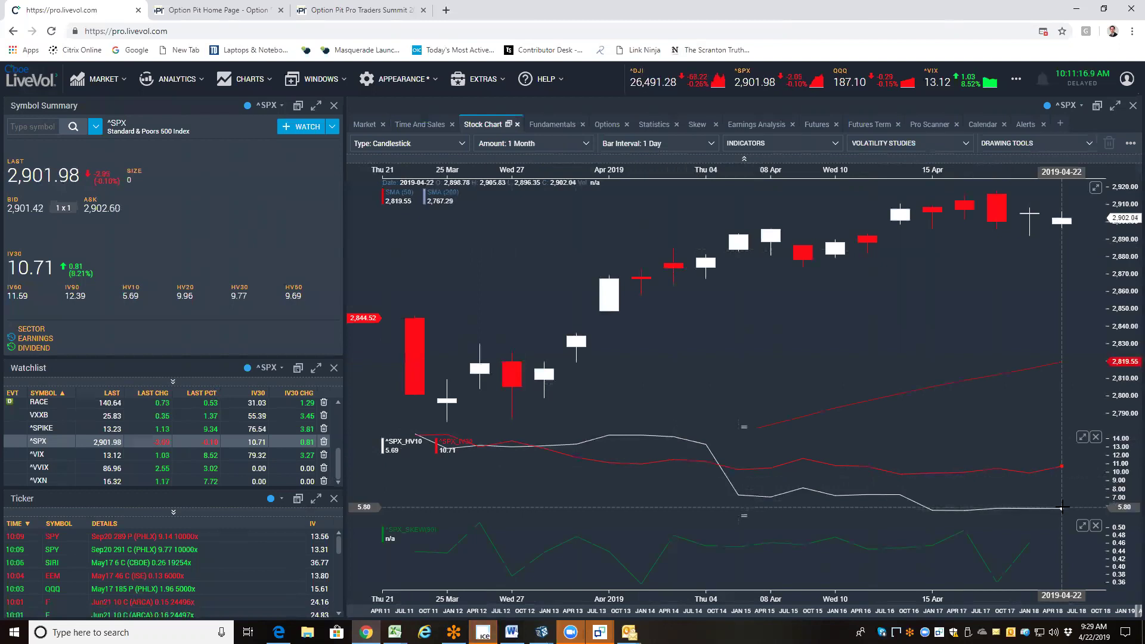
pyautogui.click(512, 145)
pyautogui.click(509, 191)
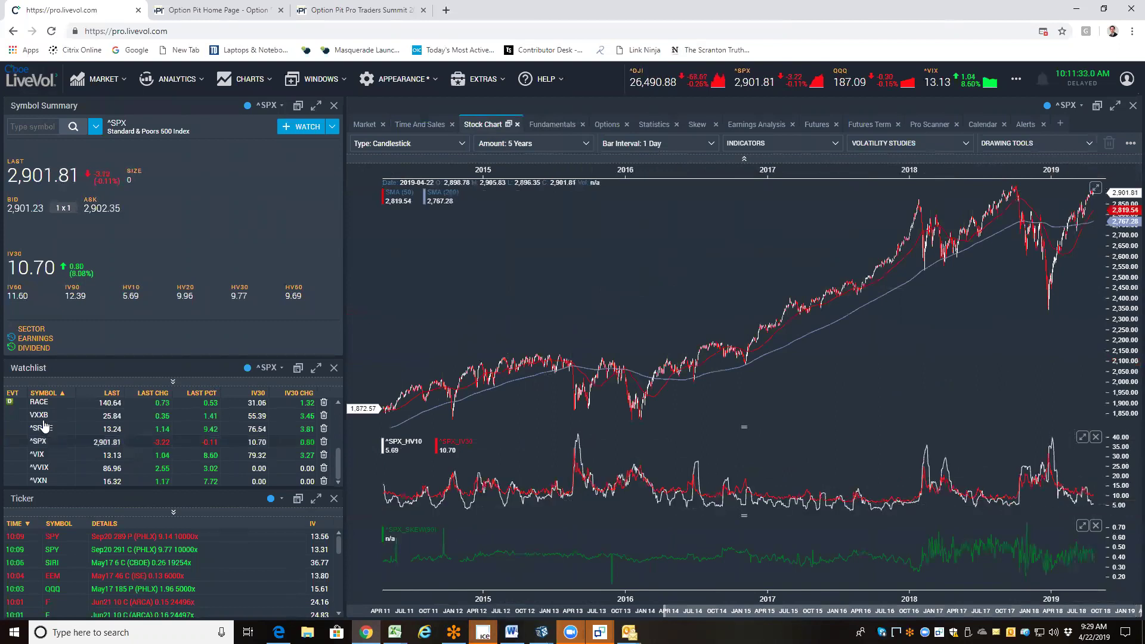
# Load ^VVIX (86.95) by typing vvix, check its options chain, and return to its chart.
pyautogui.click(36, 124)
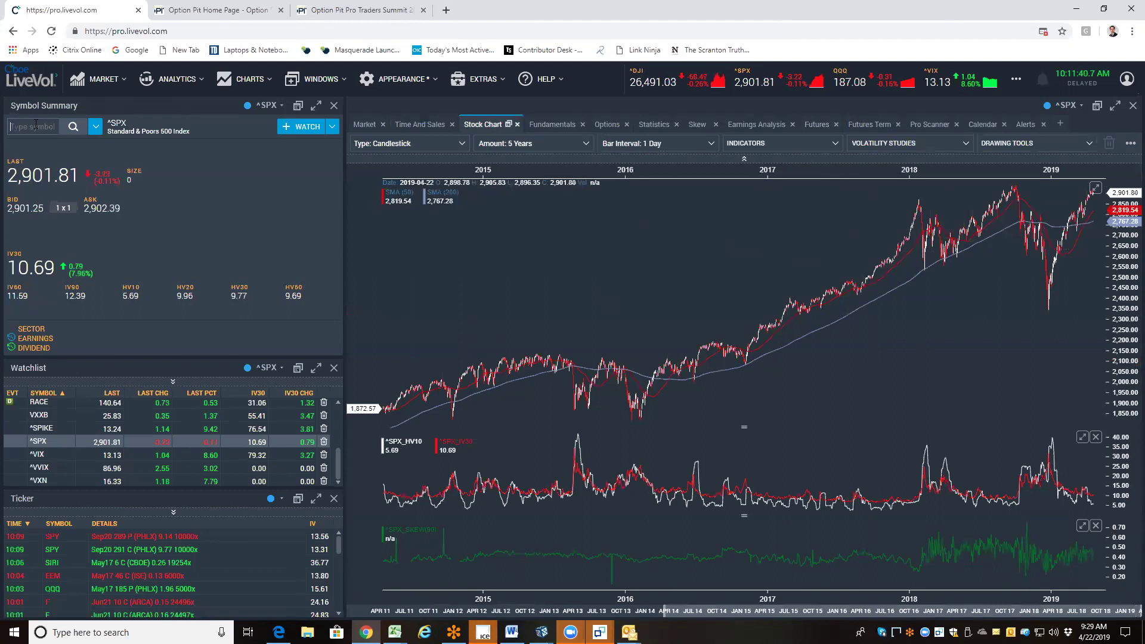
pyautogui.write('vvix')
pyautogui.press('Return')
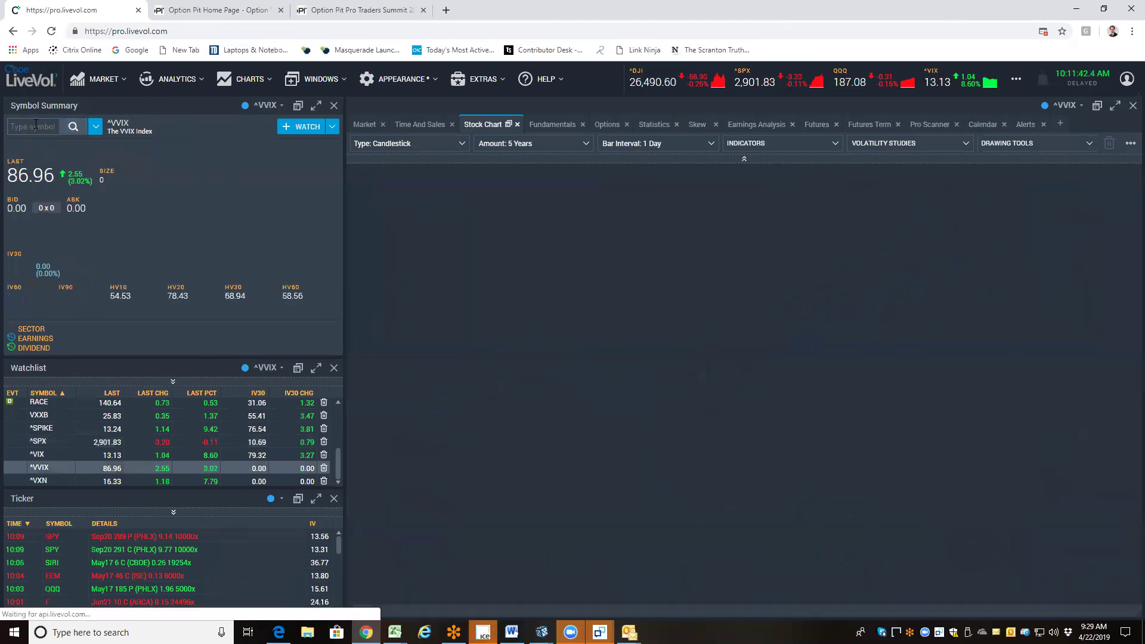
pyautogui.click(605, 124)
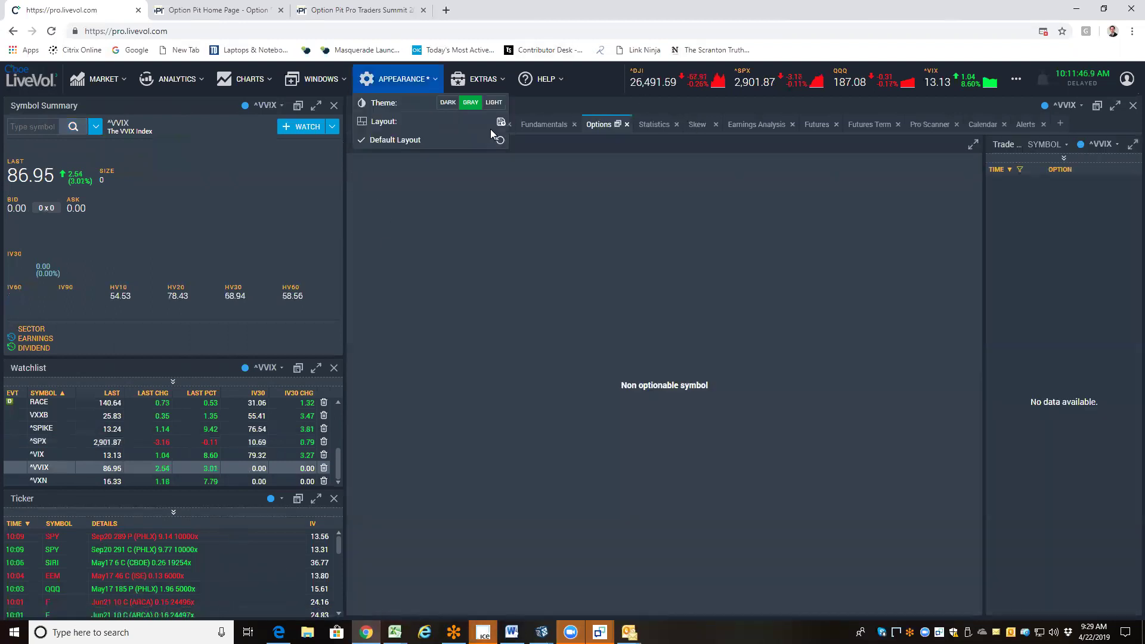
pyautogui.click(473, 127)
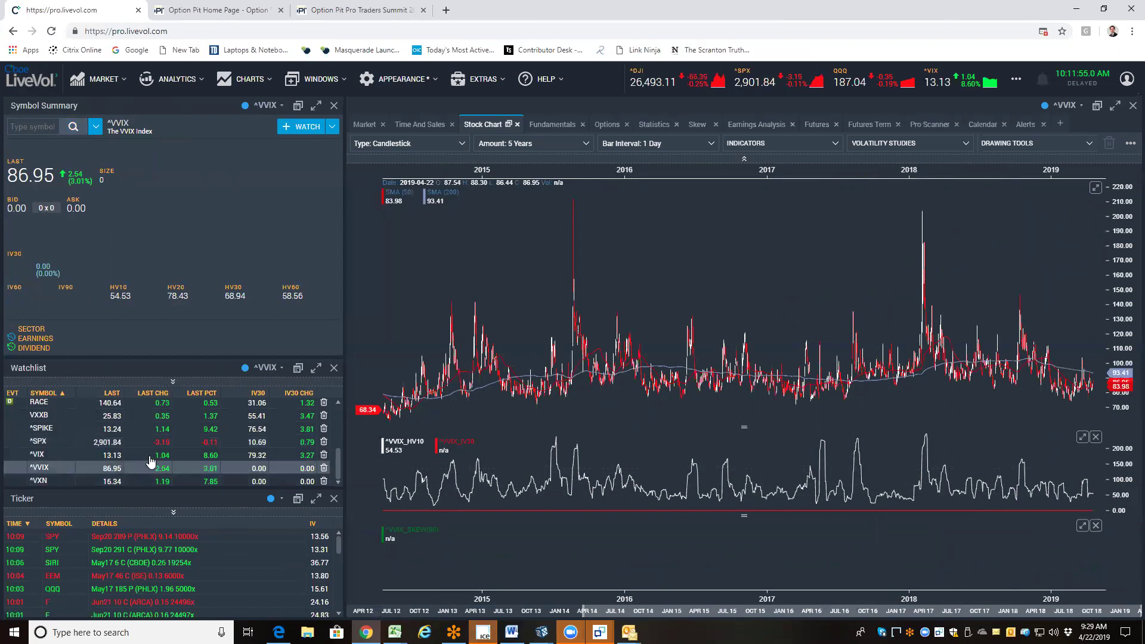
pyautogui.scroll(2, 63, 468)
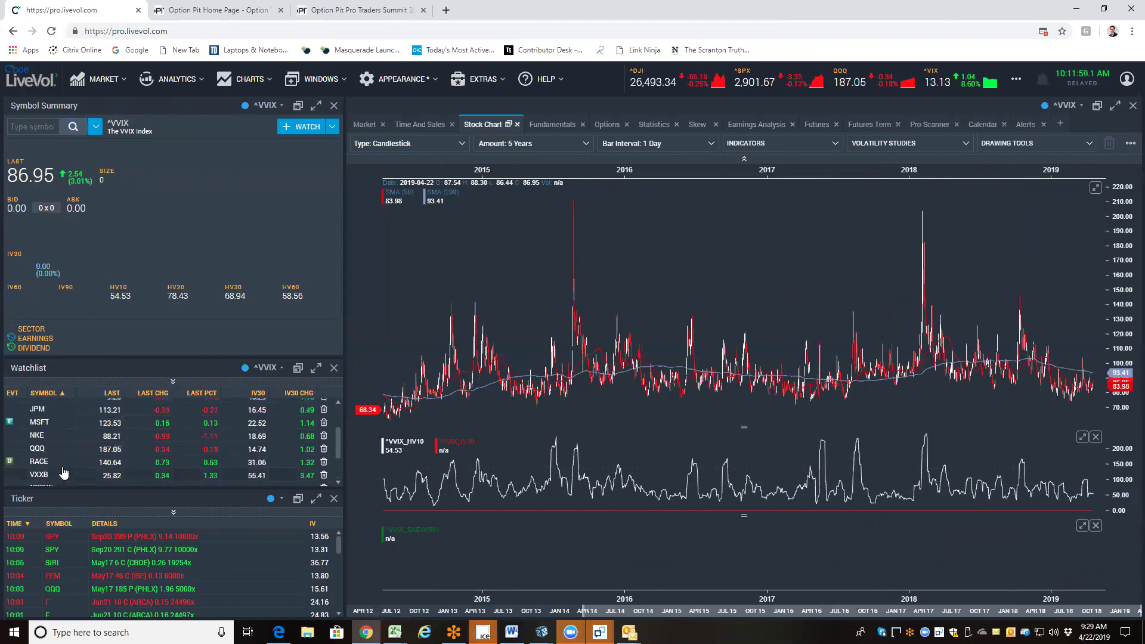
pyautogui.scroll(3, 63, 472)
# Chart USO and then XLE from the Type symbol box.
pyautogui.click(34, 129)
pyautogui.write('USO')
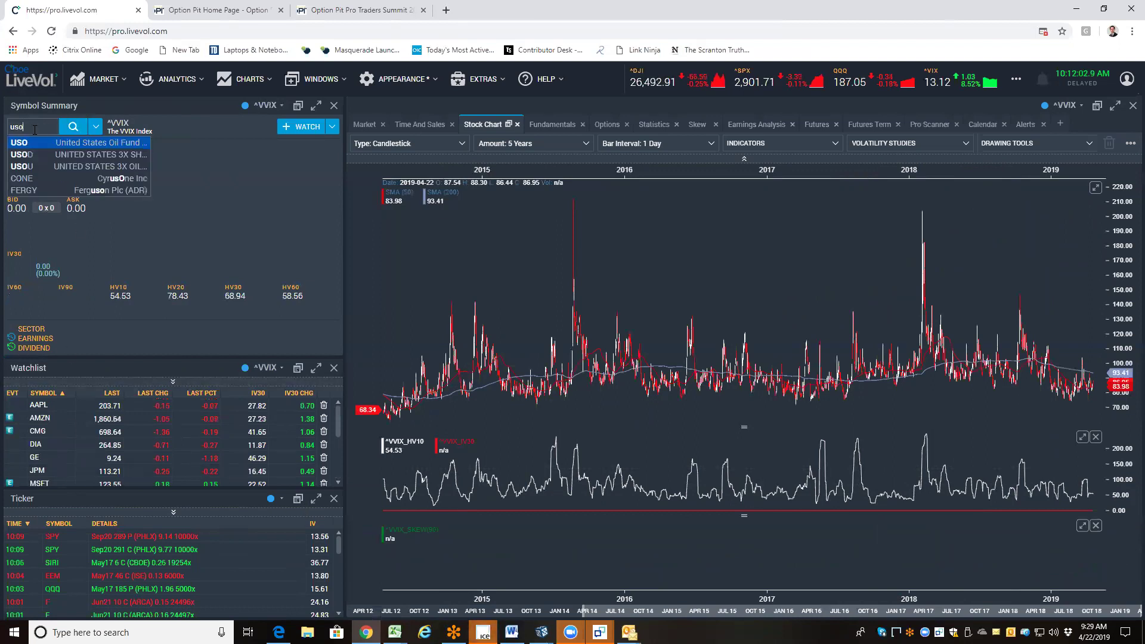
pyautogui.press('Return')
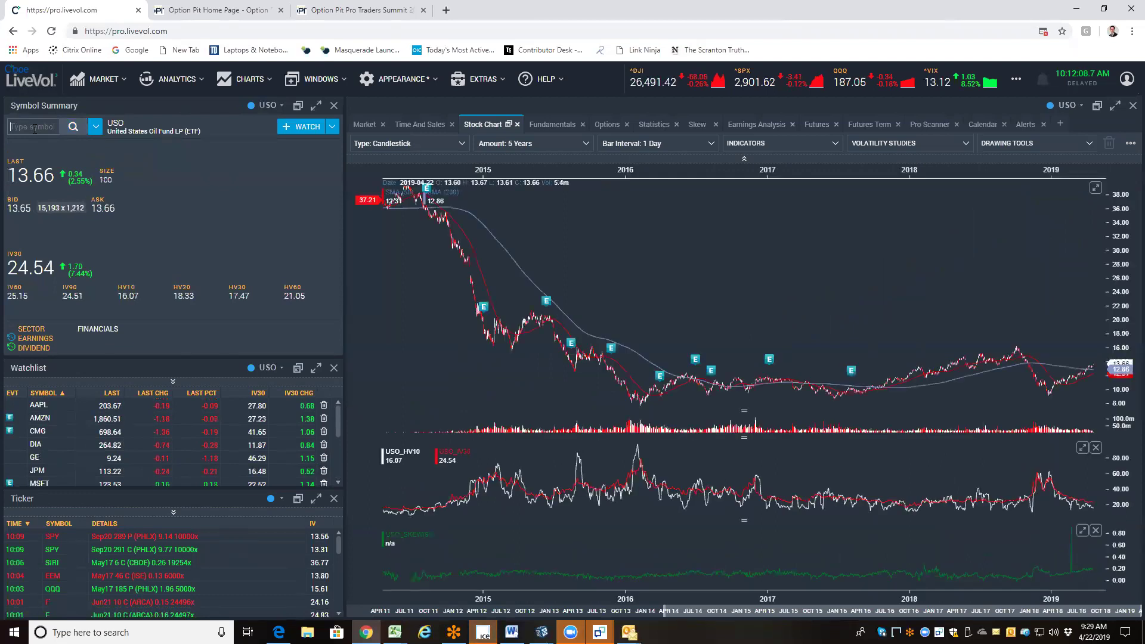
pyautogui.click(18, 127)
pyautogui.write('XLE')
pyautogui.press('Return')
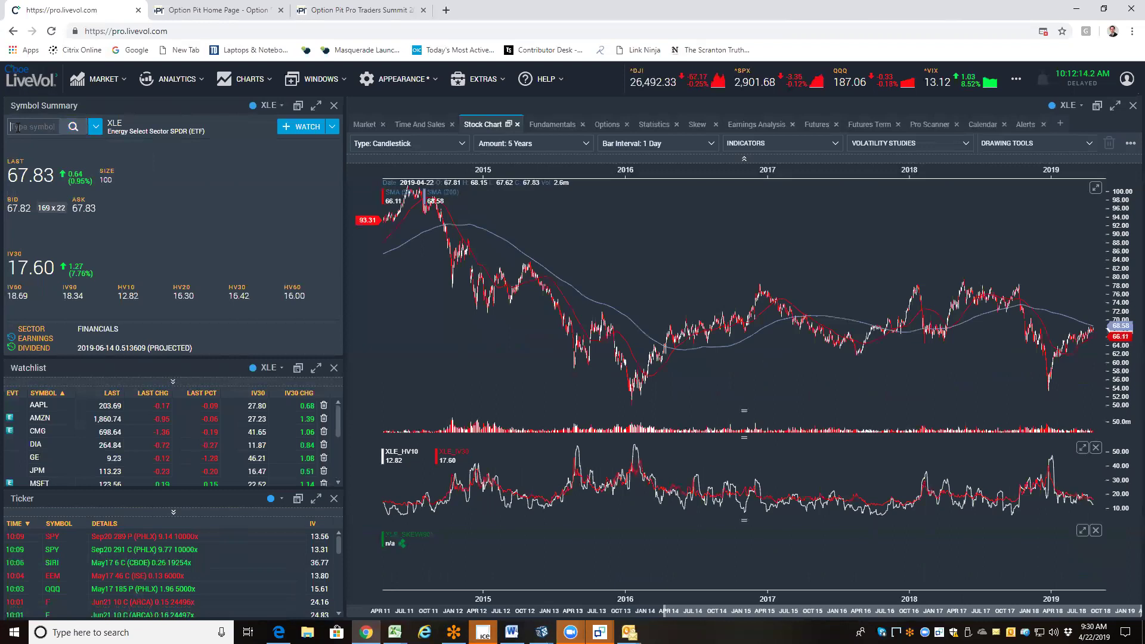
# Switch the chart to XOM, then to Chevron CVX at 120.64 with earnings markers.
pyautogui.write('XOM')
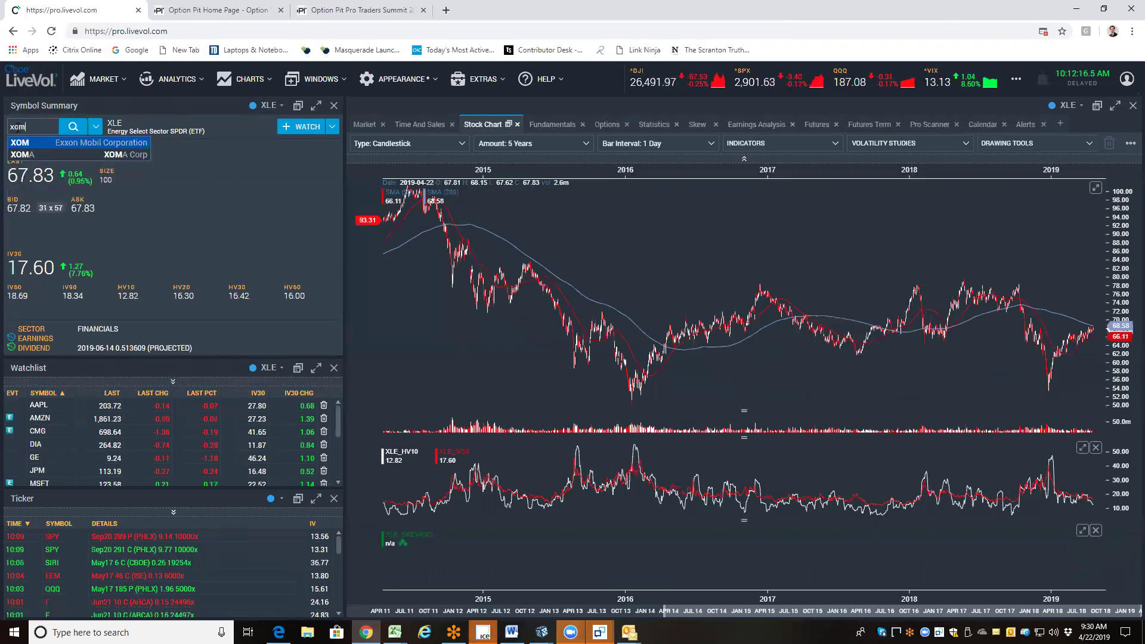
pyautogui.press('Return')
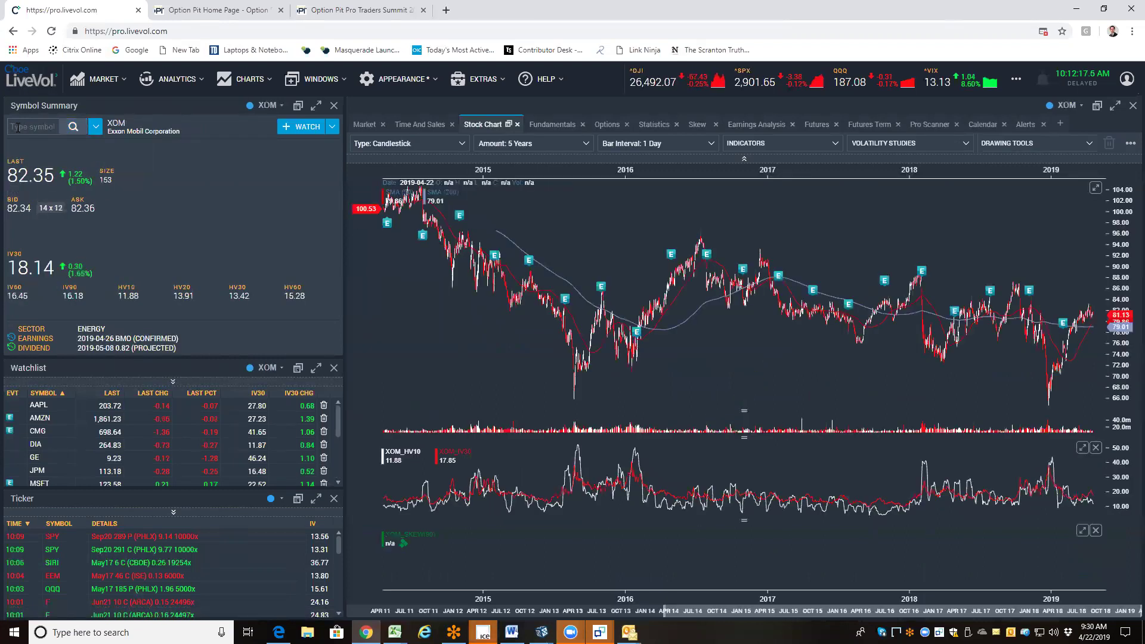
pyautogui.write('CVX')
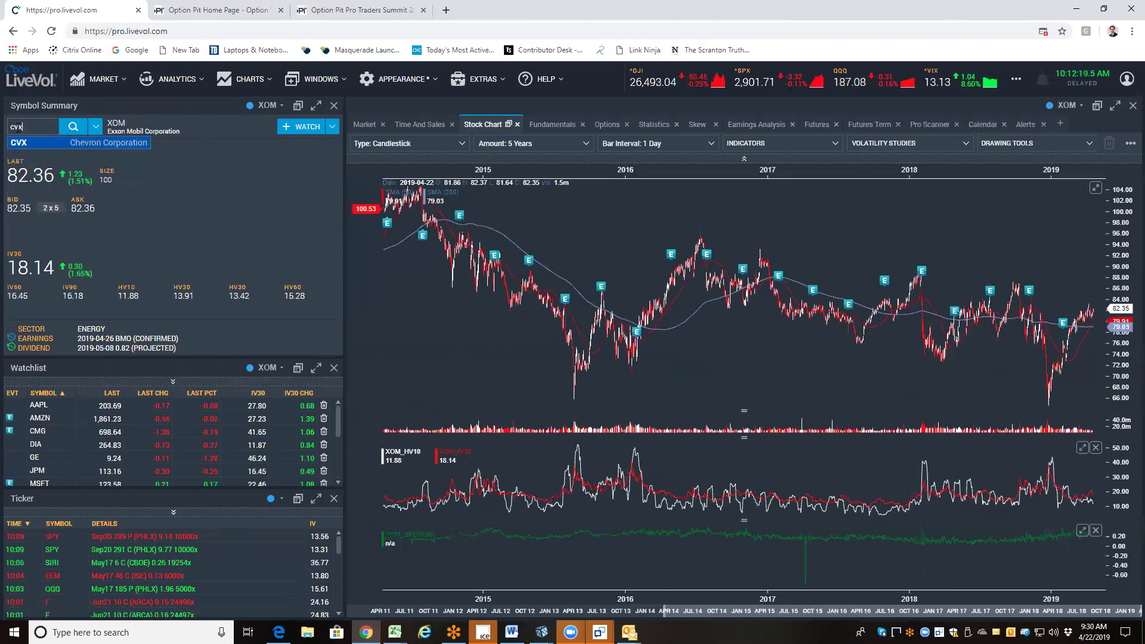
pyautogui.press('Return')
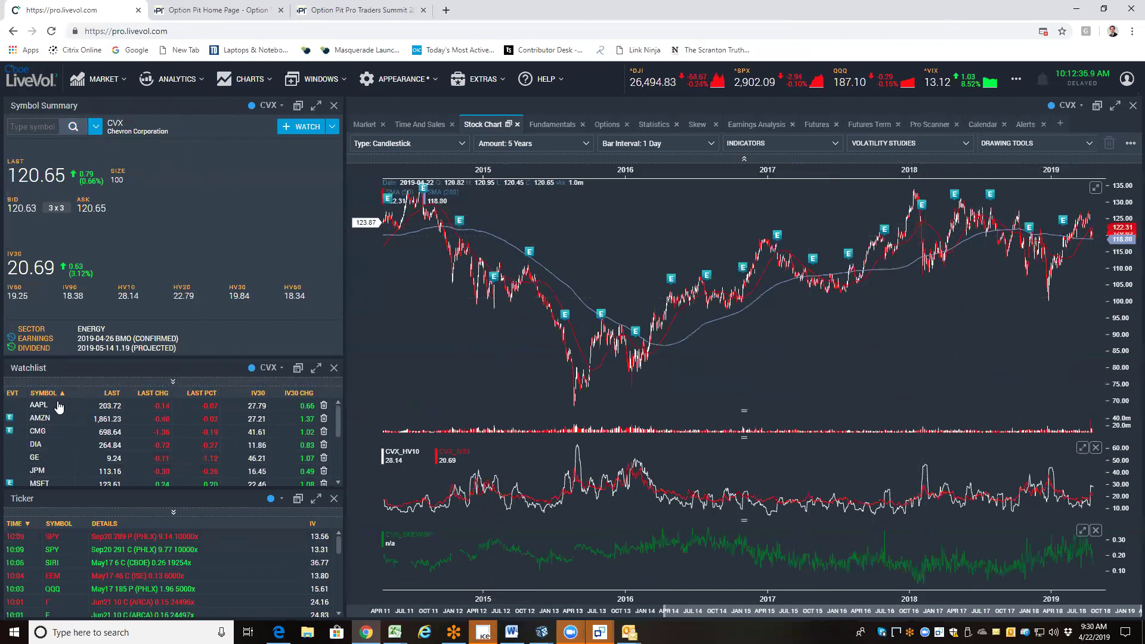
pyautogui.scroll(-5, 64, 438)
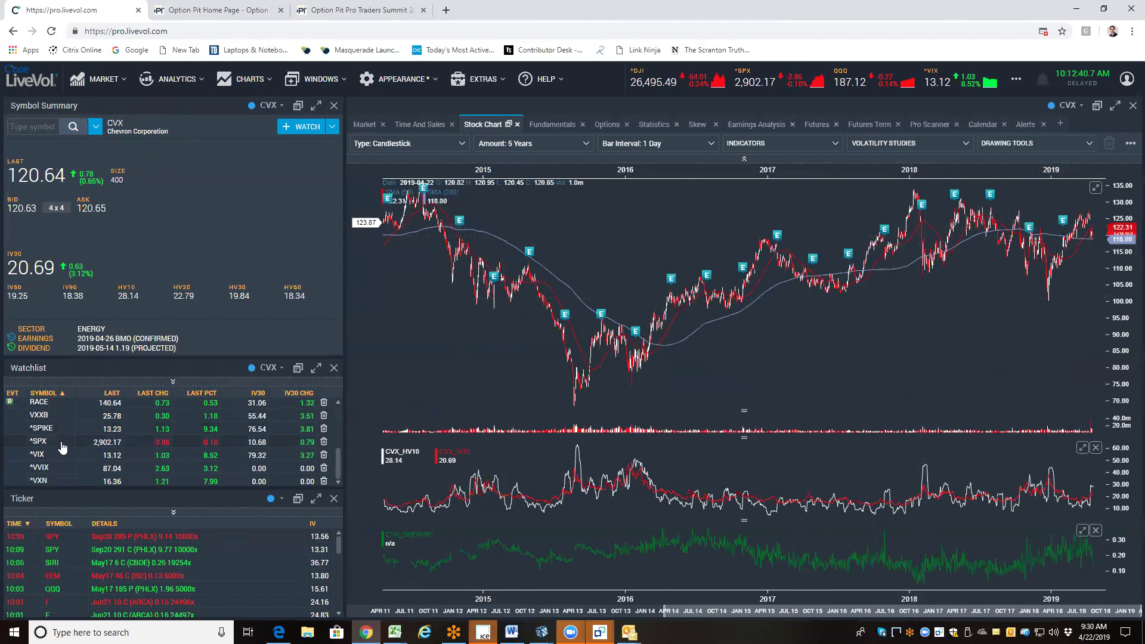
pyautogui.scroll(5, 66, 445)
pyautogui.scroll(-5, 62, 441)
pyautogui.scroll(5, 62, 445)
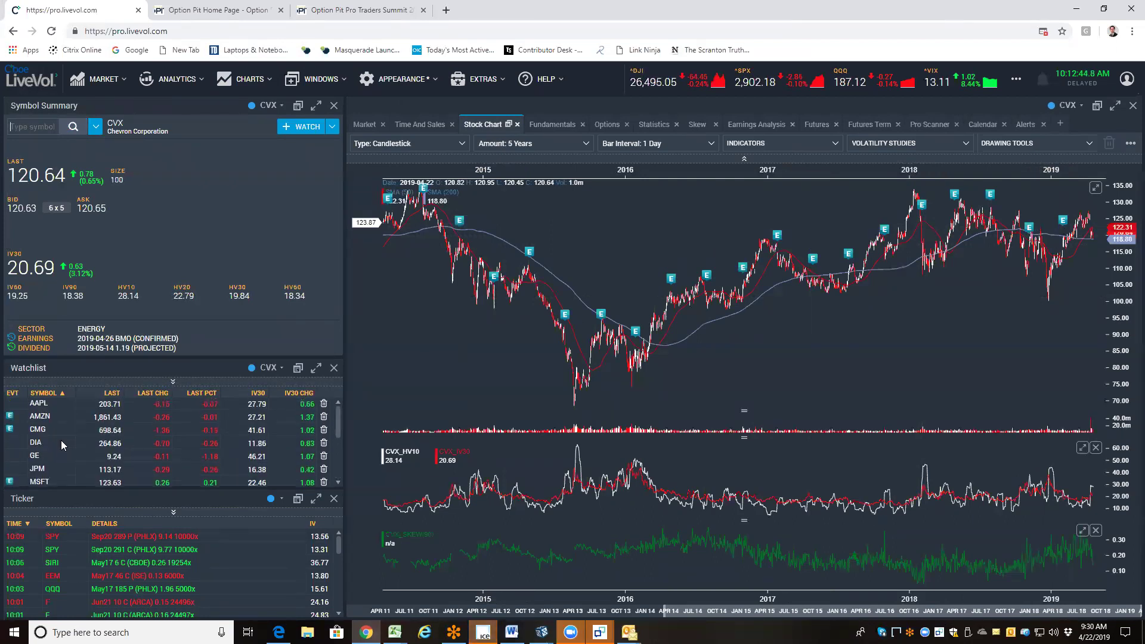
# Chart ndx and rut, dismiss the mail popup, and finish on DIA at 264.79.
pyautogui.write('ndx')
pyautogui.press('Return')
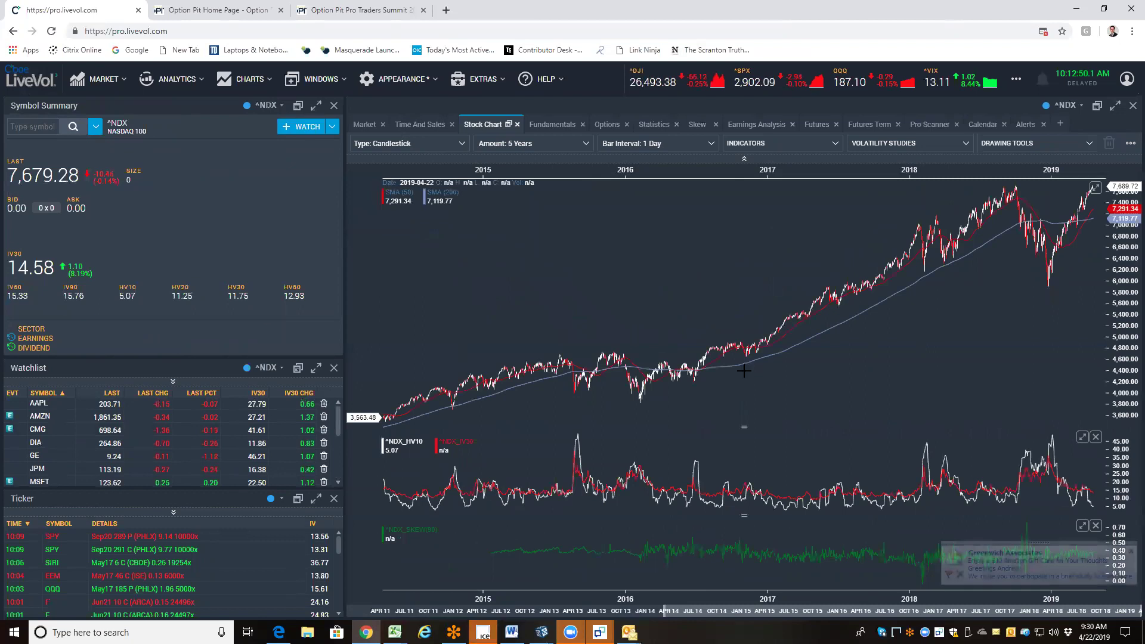
pyautogui.click(1130, 553)
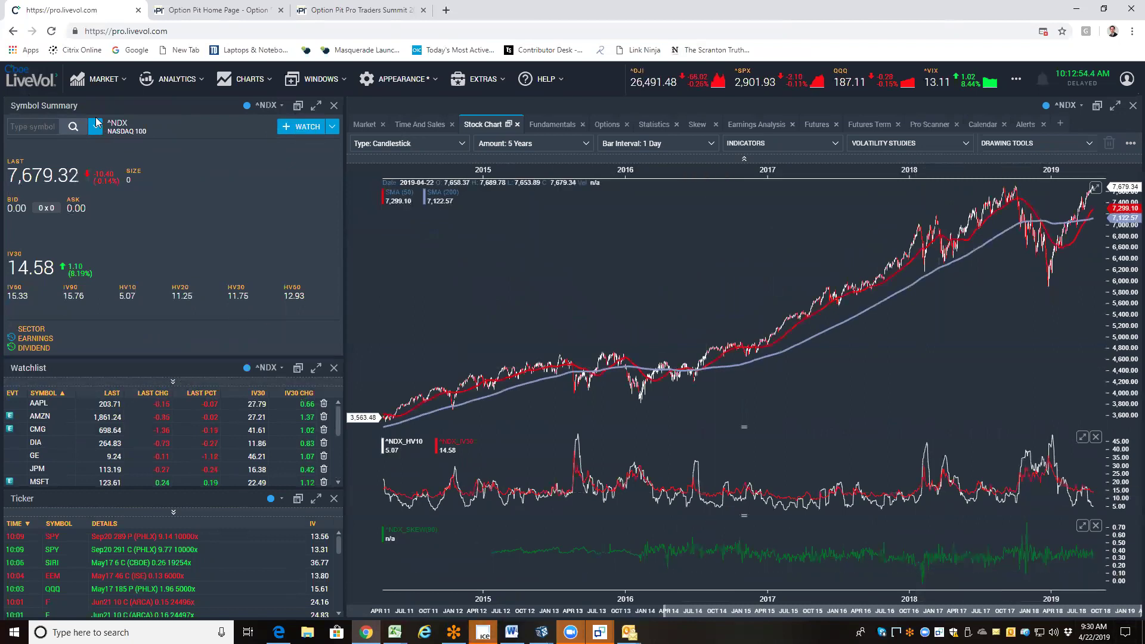
pyautogui.write('rut')
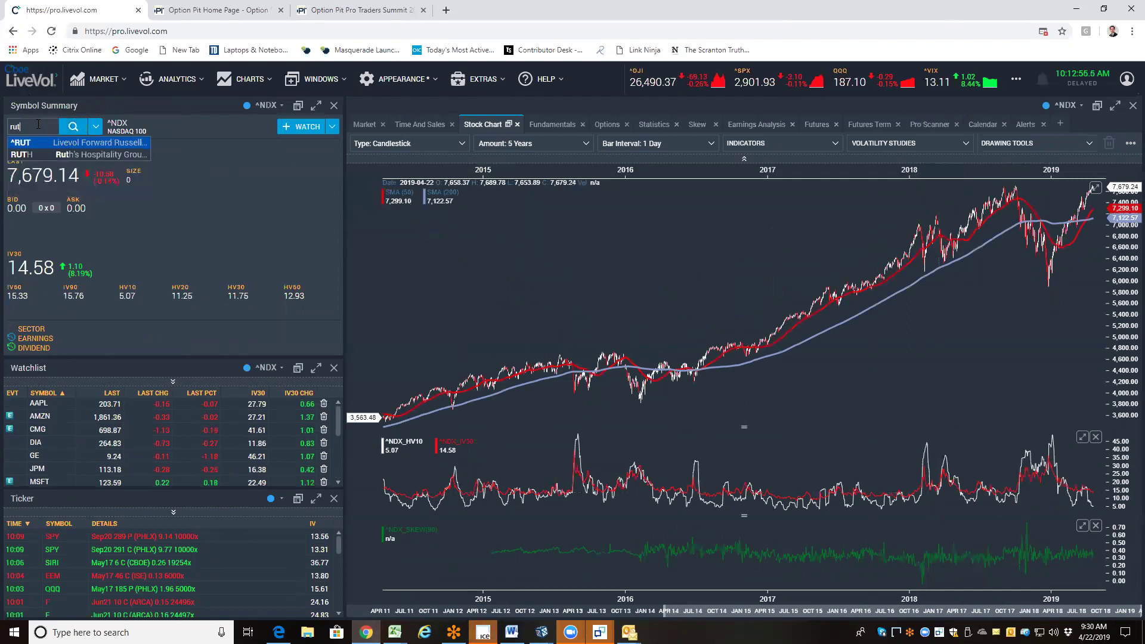
pyautogui.press('Return')
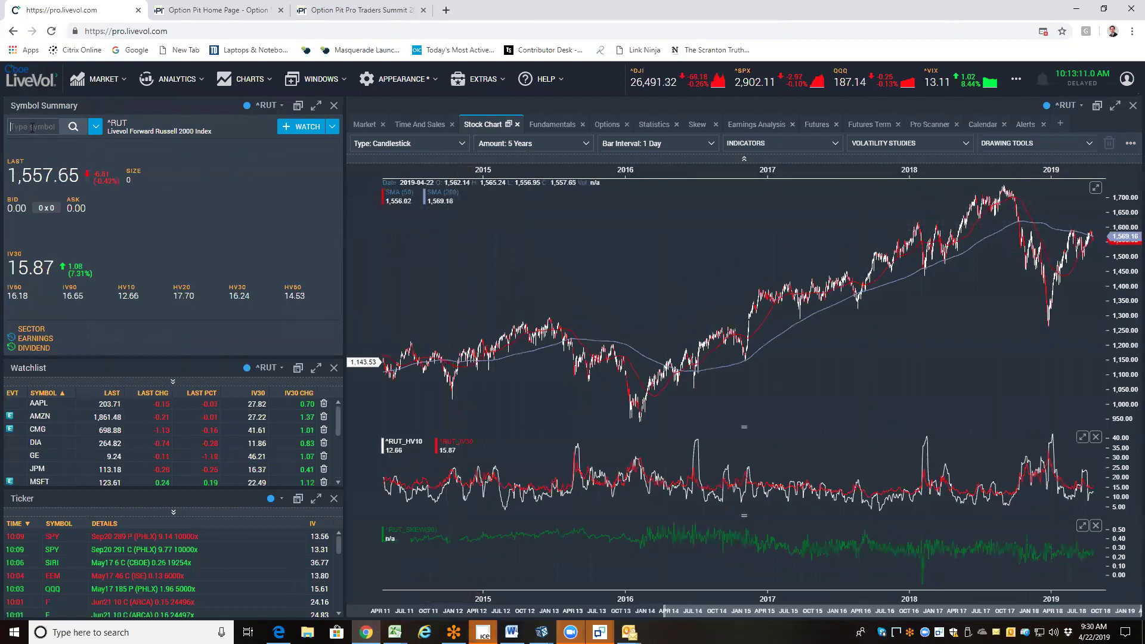
pyautogui.write('DIA')
pyautogui.press('Return')
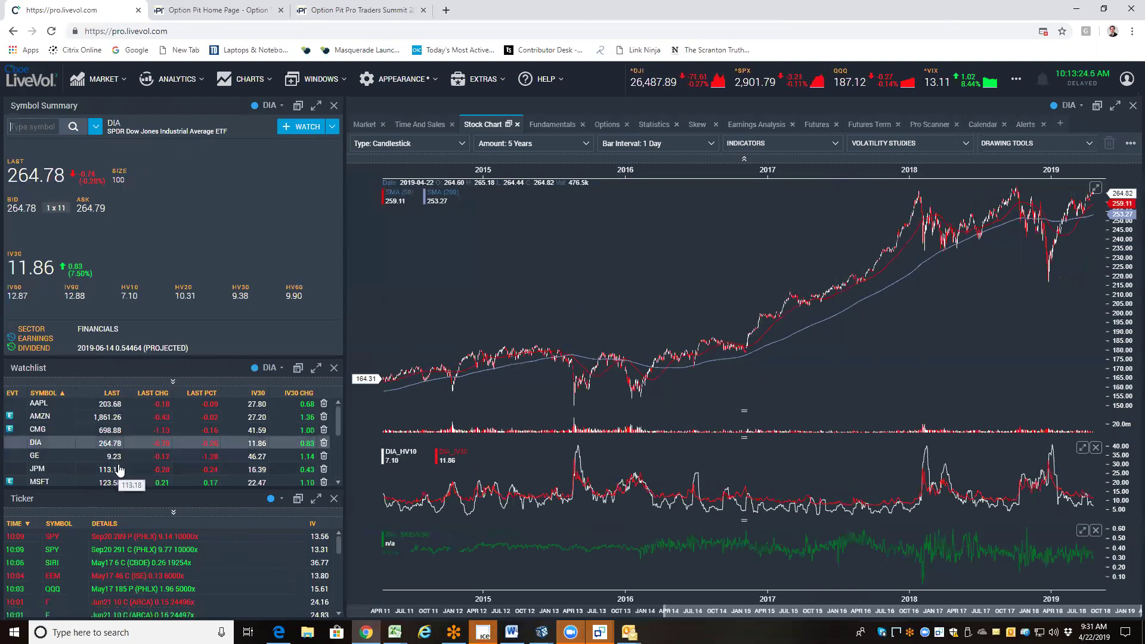
pyautogui.scroll(-5, 123, 465)
pyautogui.scroll(5, 119, 469)
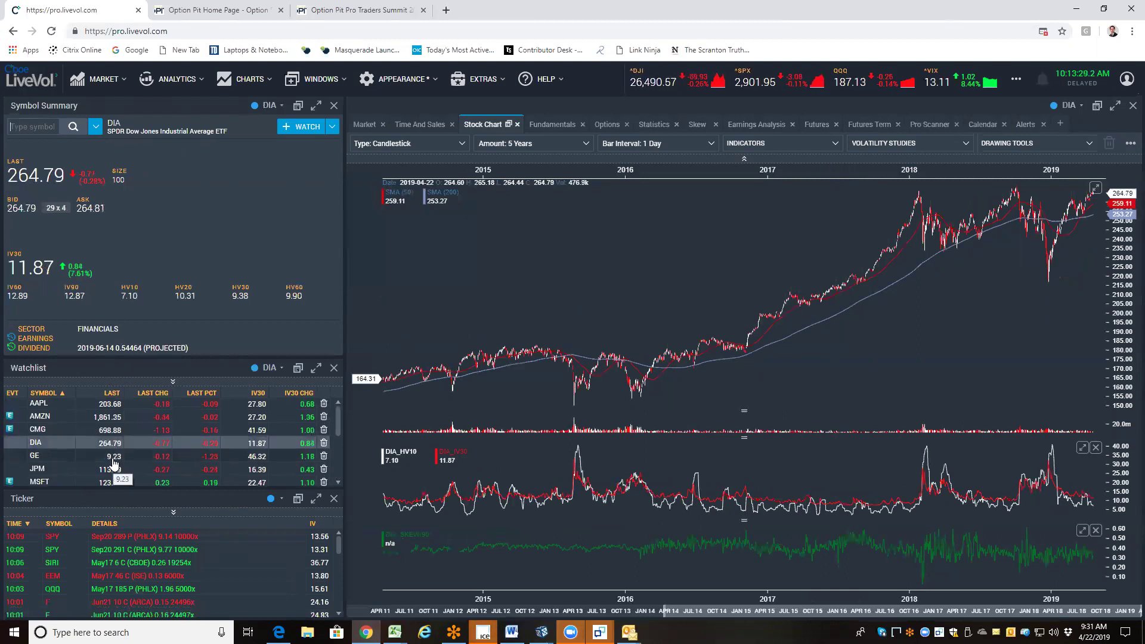
pyautogui.scroll(-5, 118, 433)
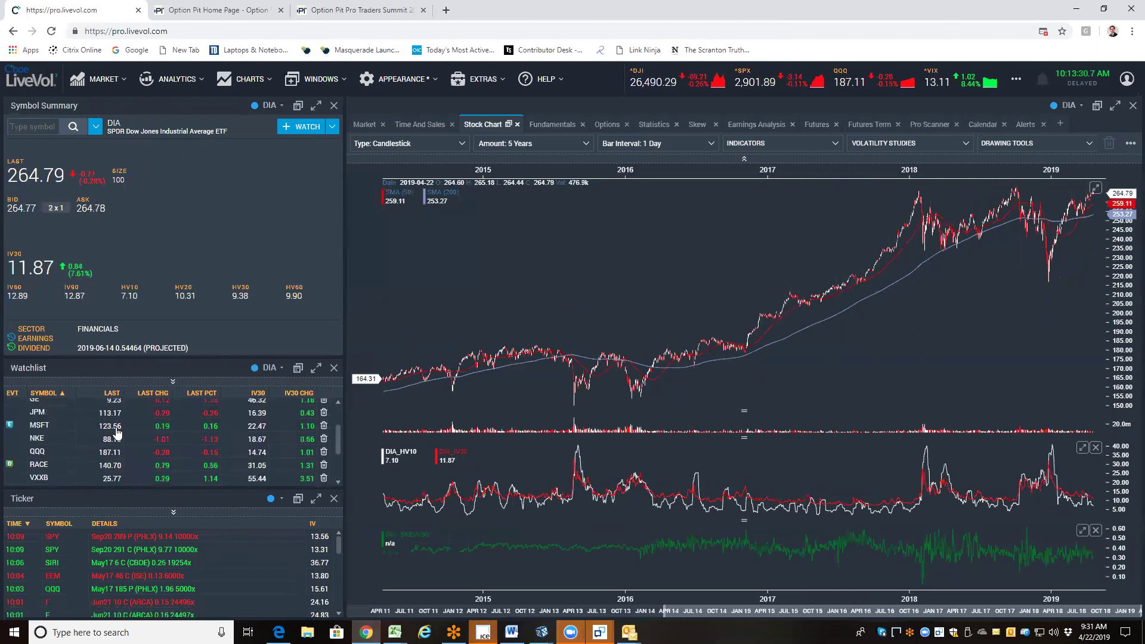